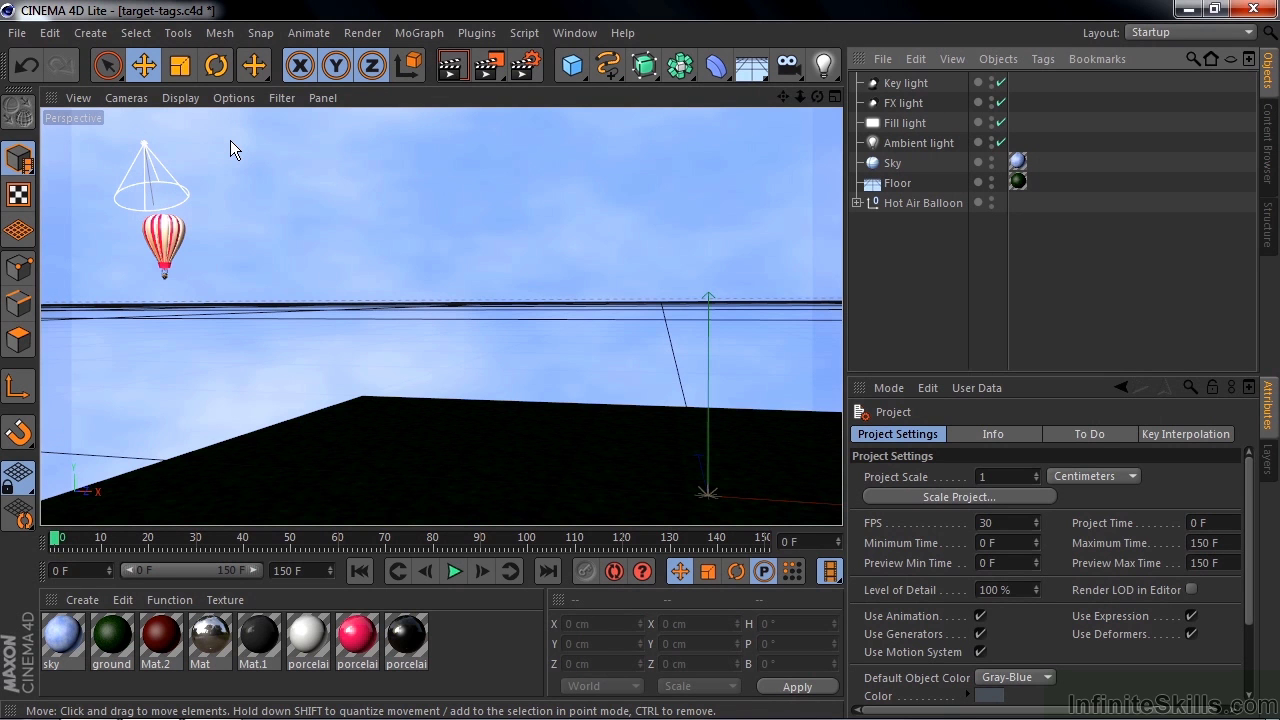
# Browse the Open file dialog without loading anything, then scrub the timeline to frame 12
pyautogui.click(17, 32)
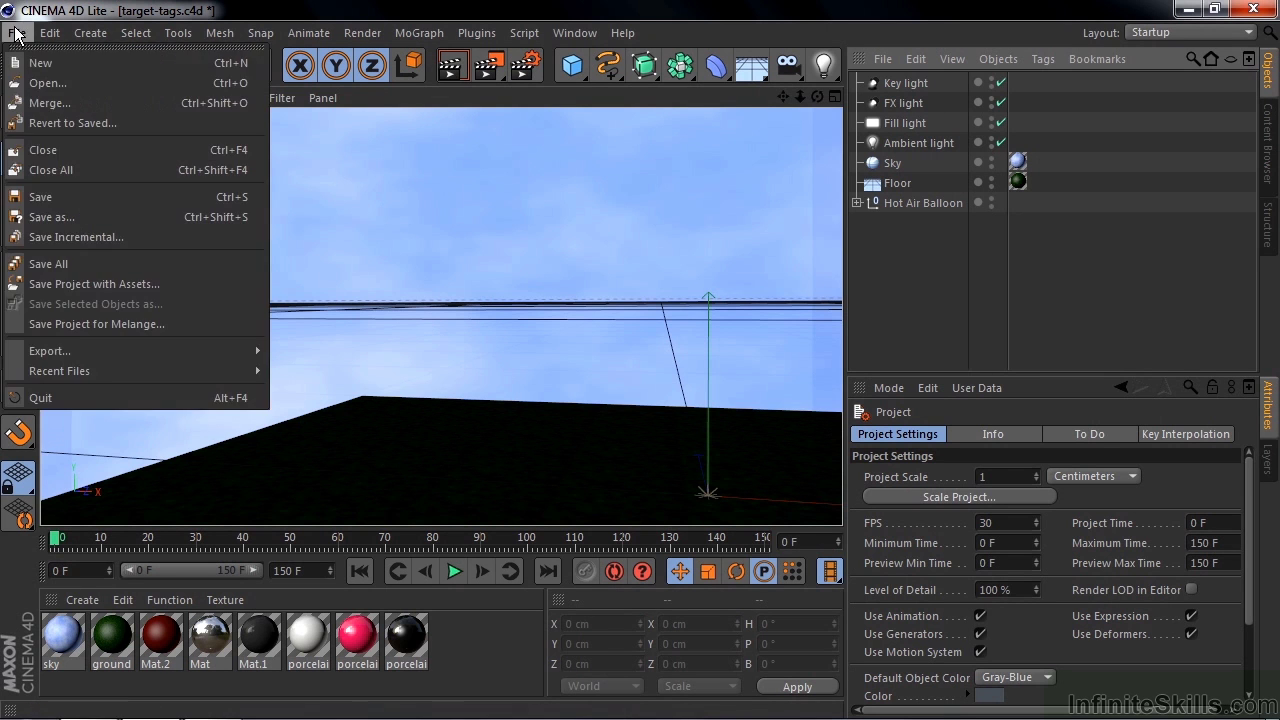
pyautogui.click(40, 83)
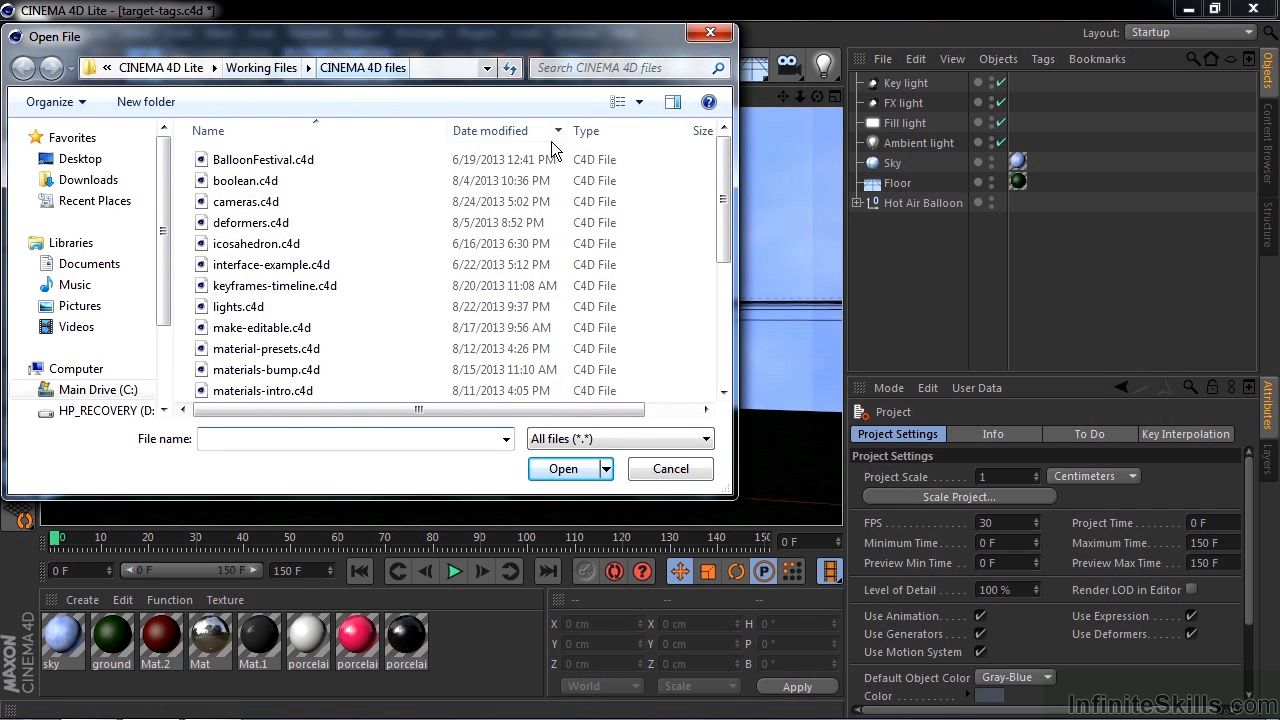
pyautogui.moveTo(726, 201); pyautogui.dragTo(727, 313)
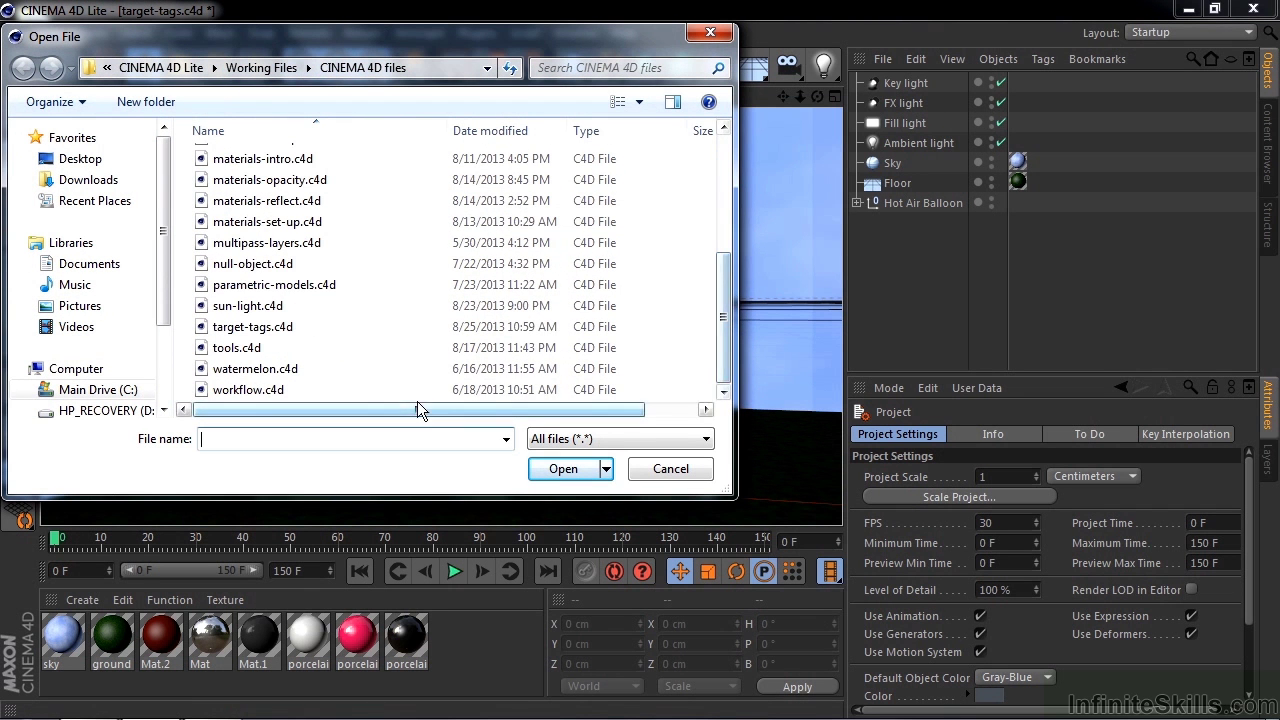
pyautogui.click(698, 471)
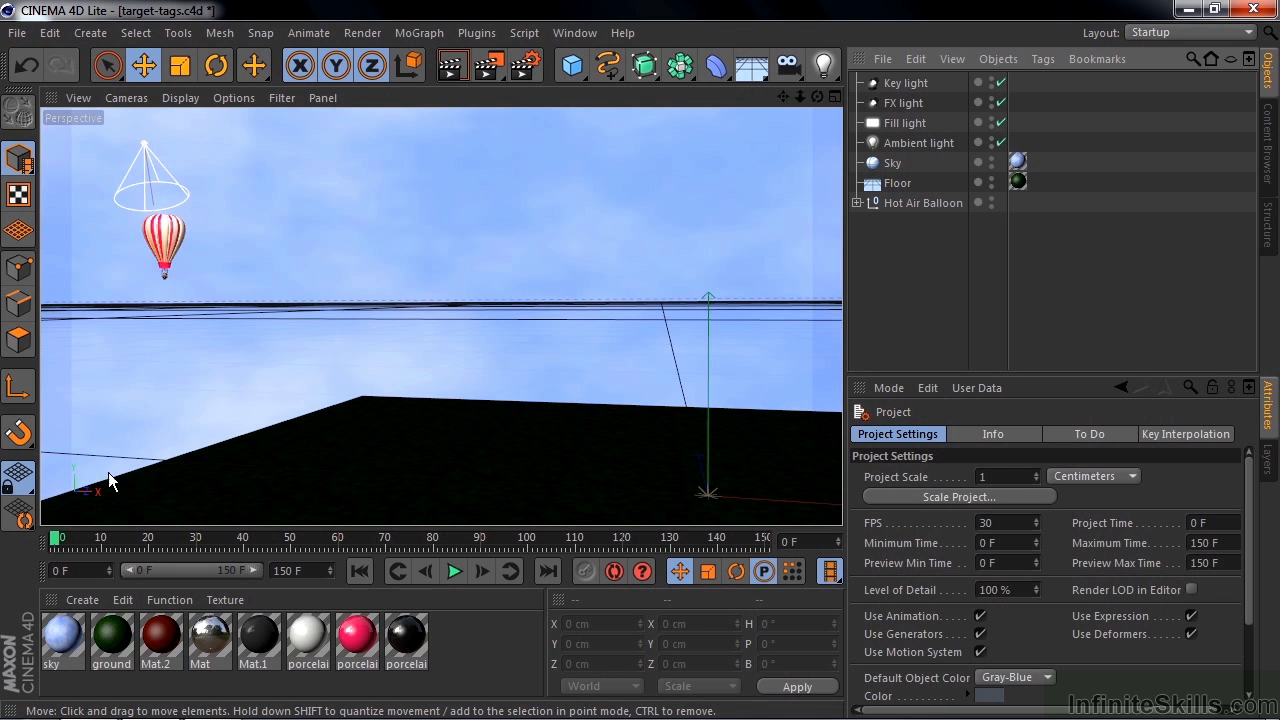
pyautogui.moveTo(58, 545); pyautogui.dragTo(45, 600)
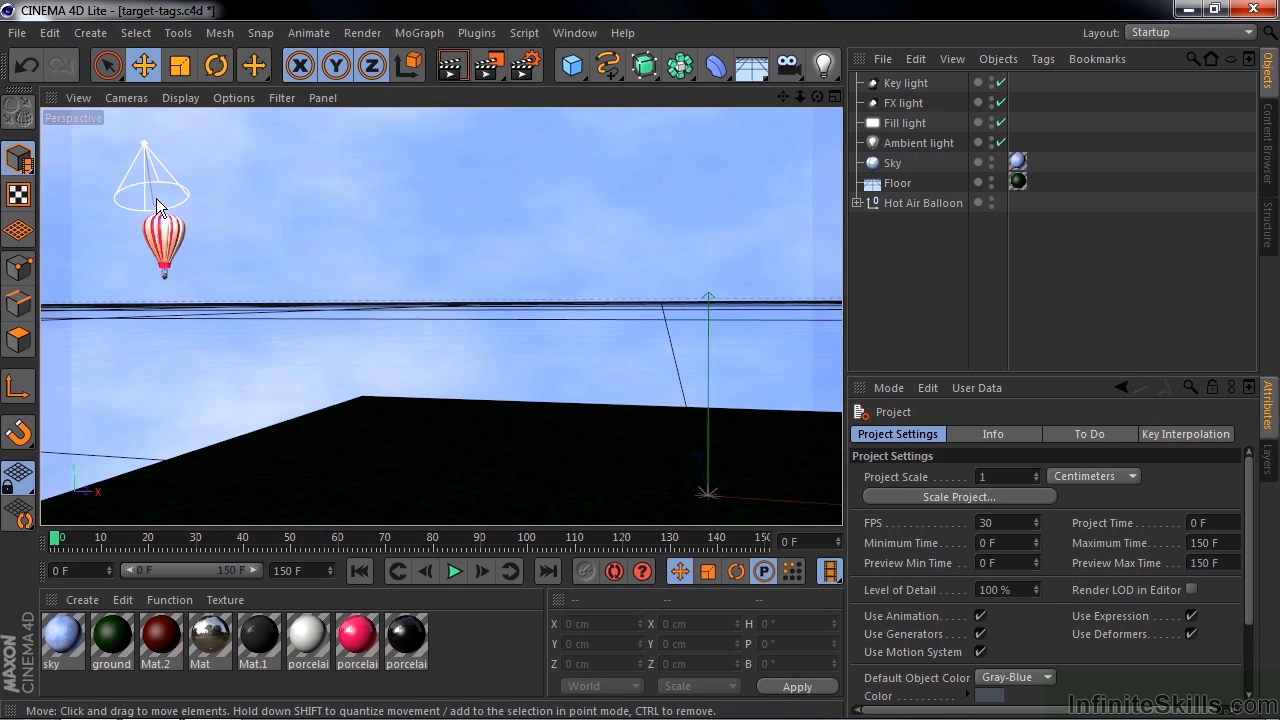
# Switch to the Top view and inspect the Key, FX and Fill lights' settings in turn
pyautogui.press('F2')
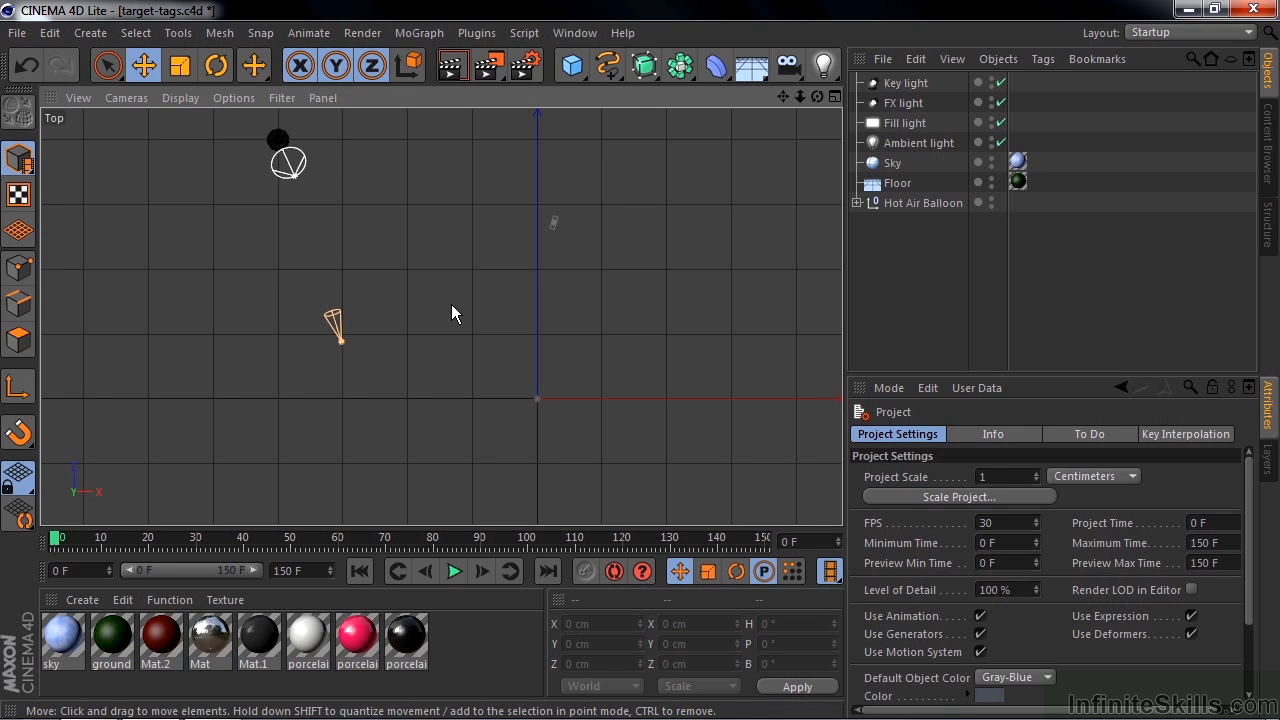
pyautogui.click(882, 83)
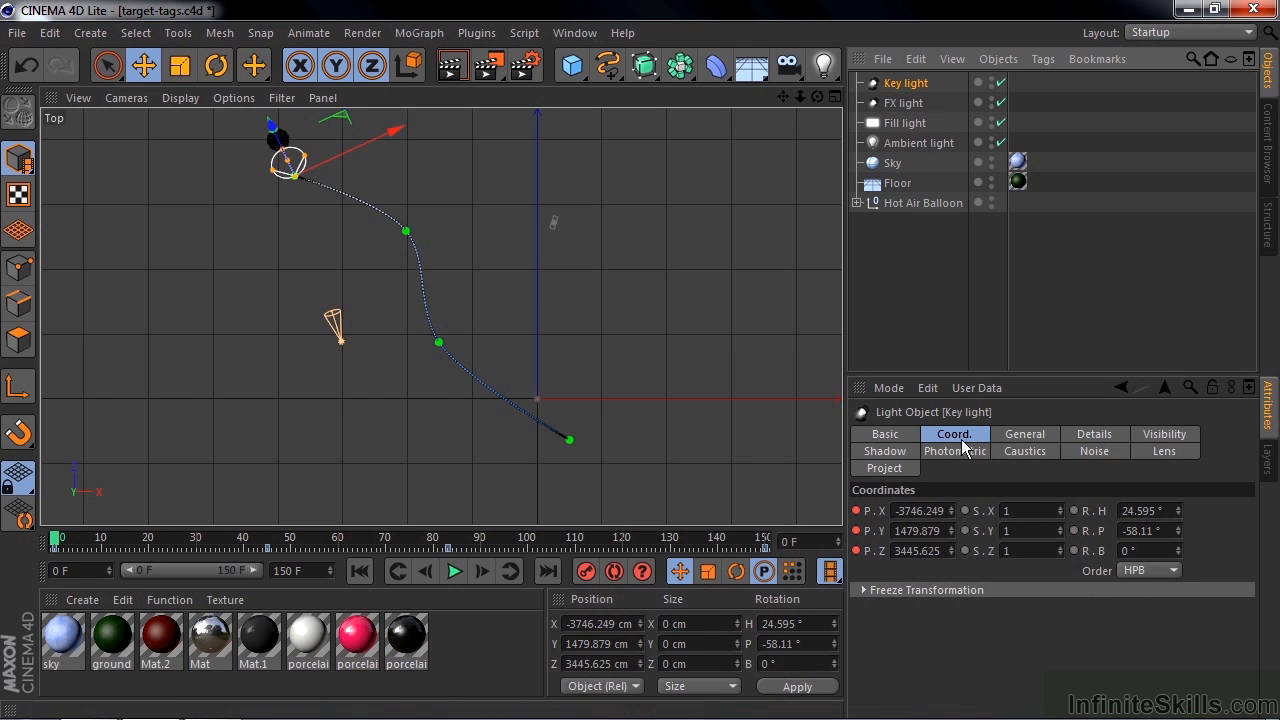
pyautogui.click(1020, 436)
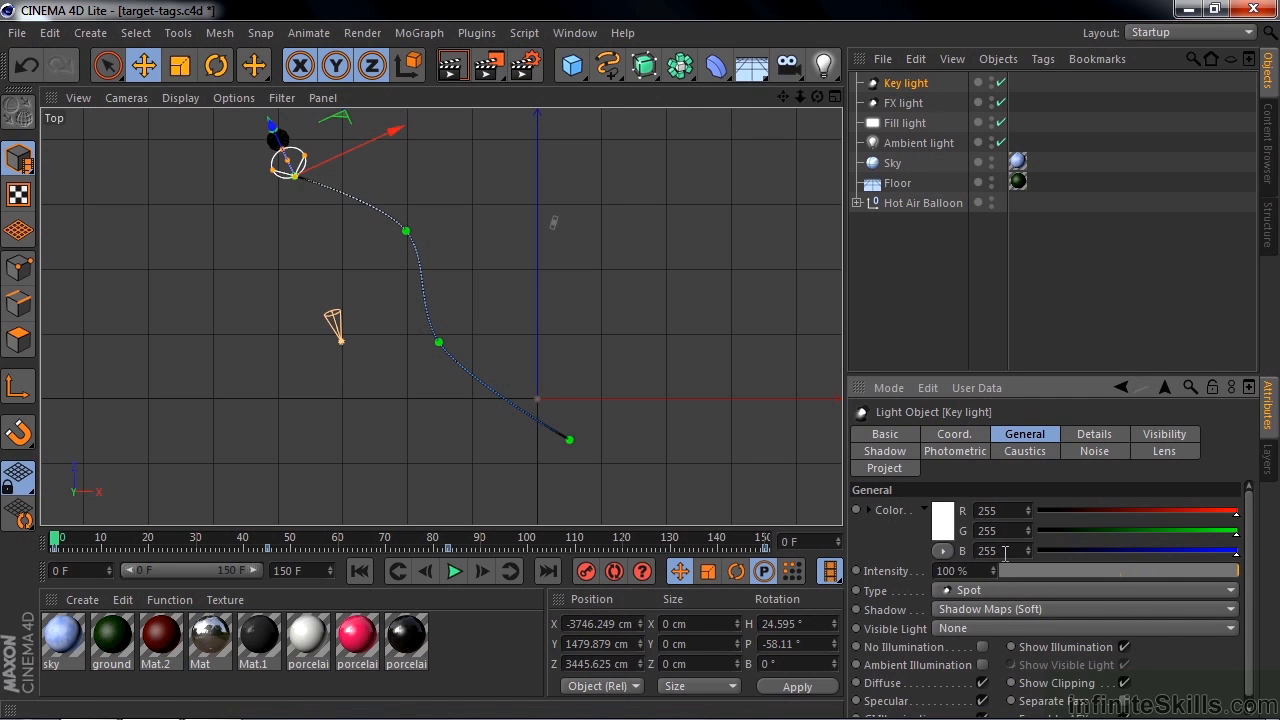
pyautogui.click(897, 104)
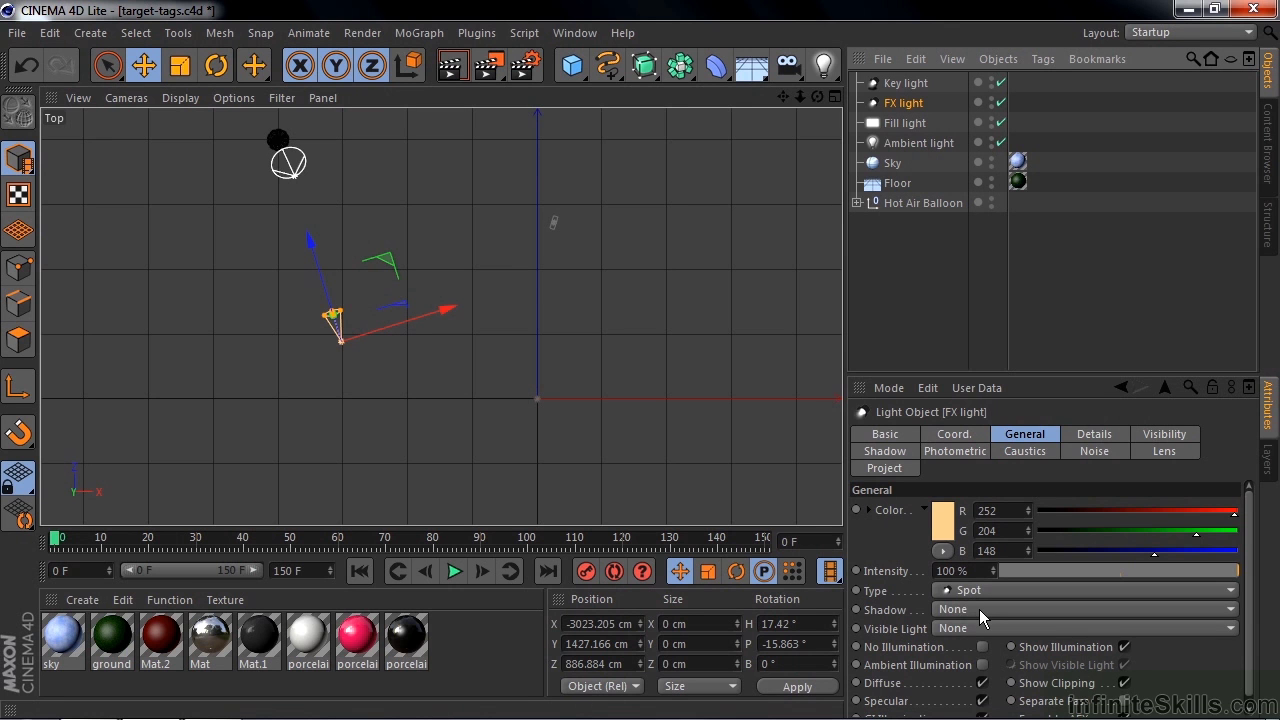
pyautogui.click(896, 124)
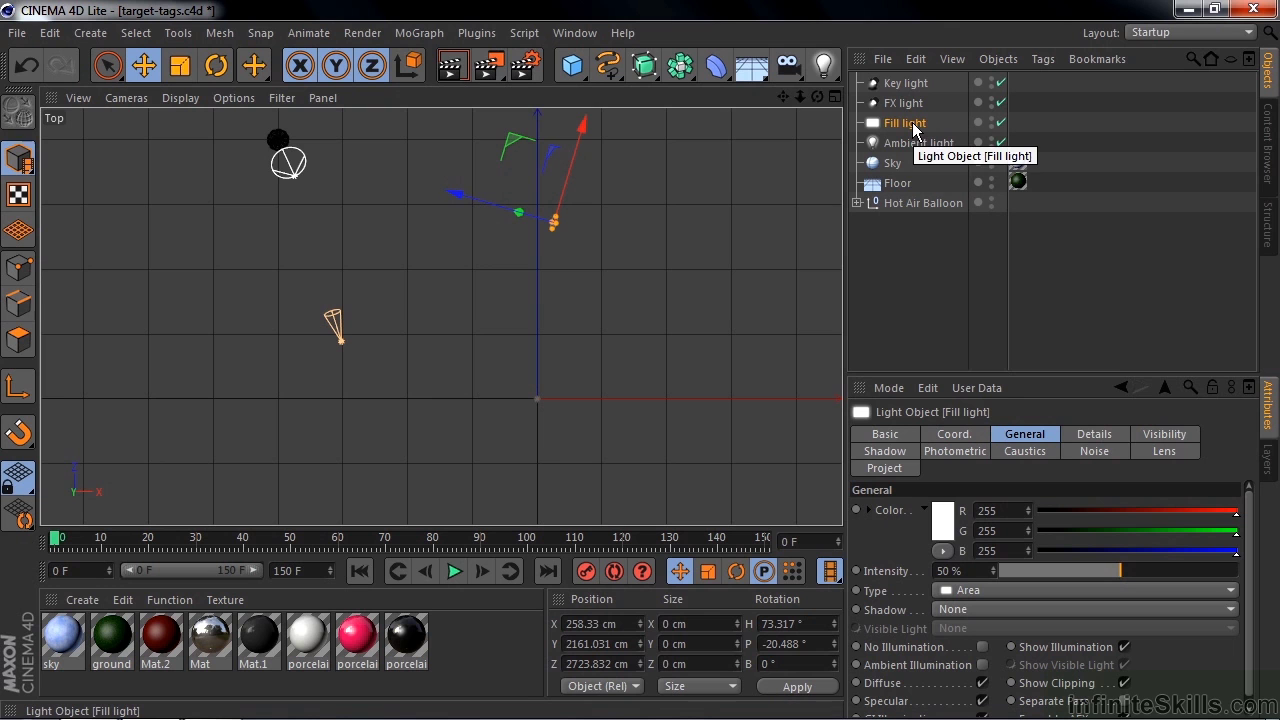
# Review the Fill, FX and Ambient light exclusions, keep Ambient on Exclude, and show its General settings
pyautogui.click(884, 470)
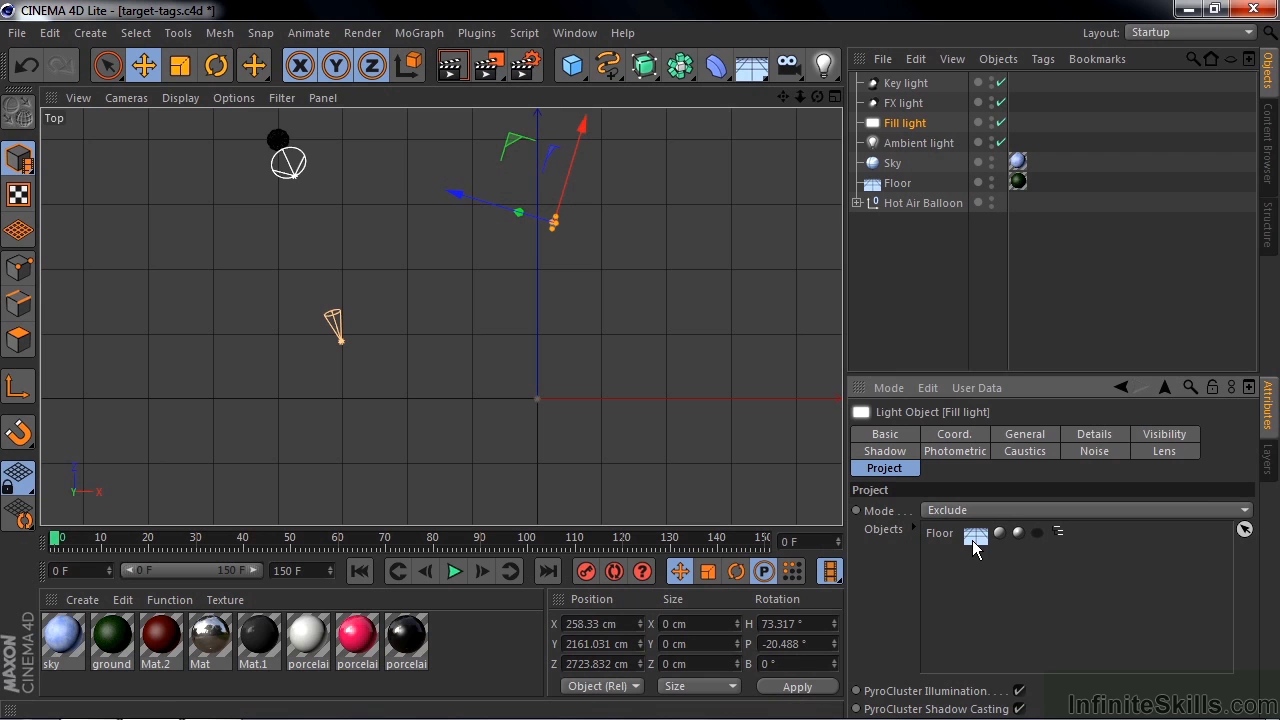
pyautogui.click(897, 105)
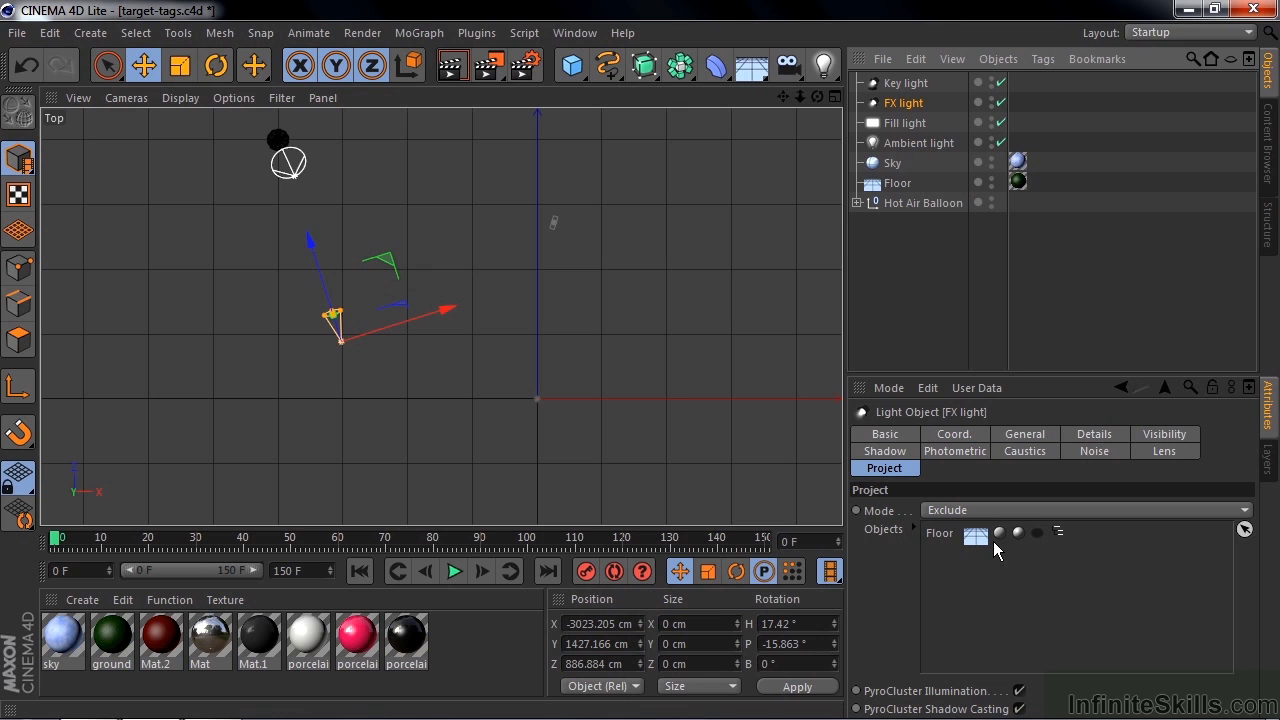
pyautogui.click(893, 145)
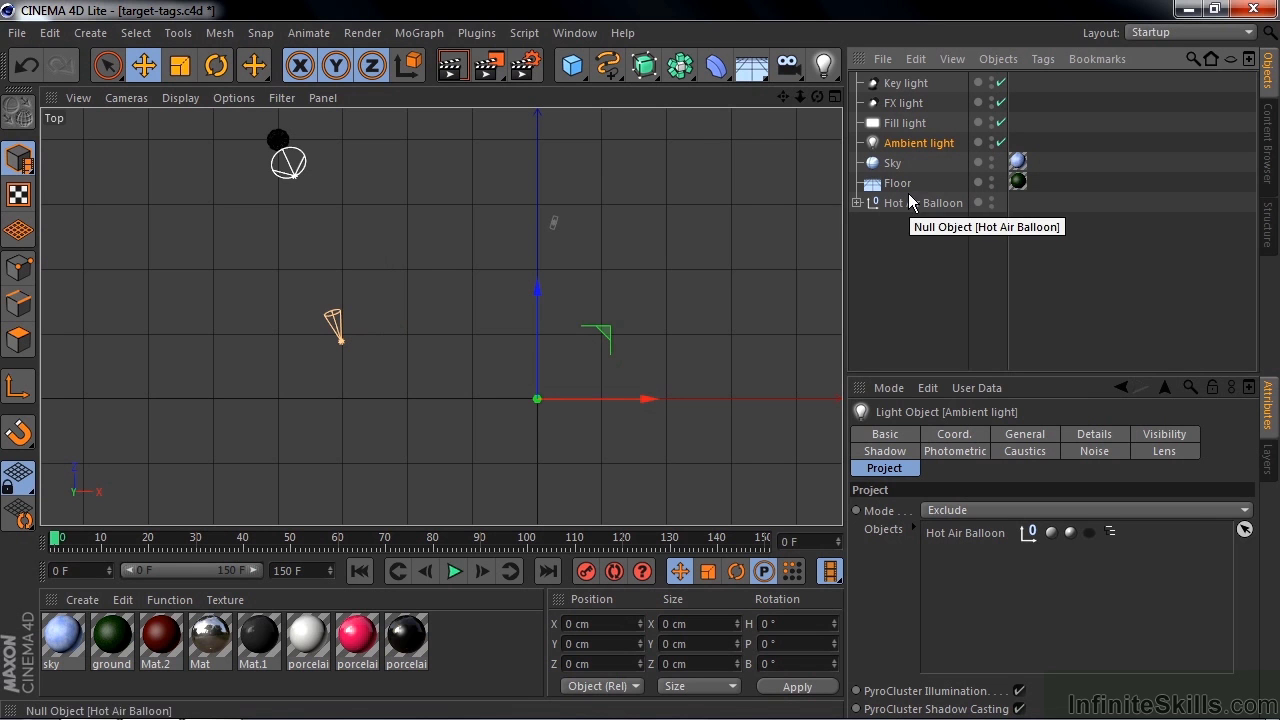
pyautogui.click(1240, 511)
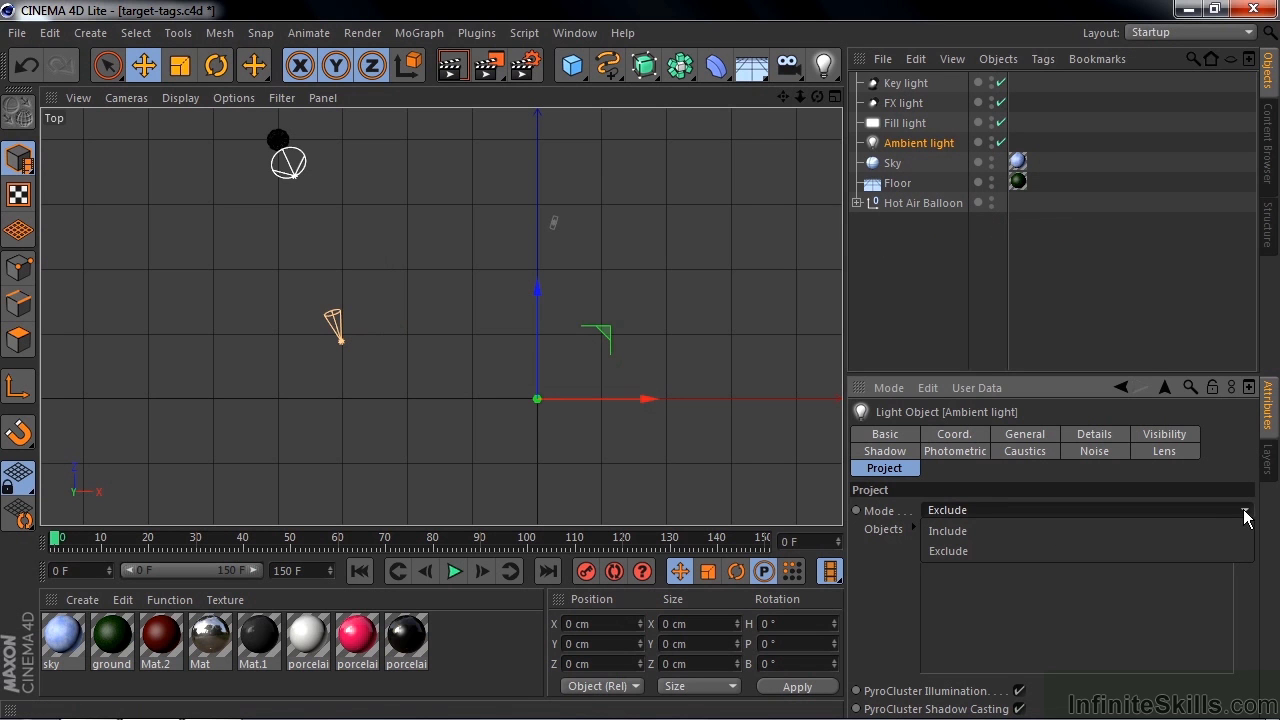
pyautogui.click(1018, 552)
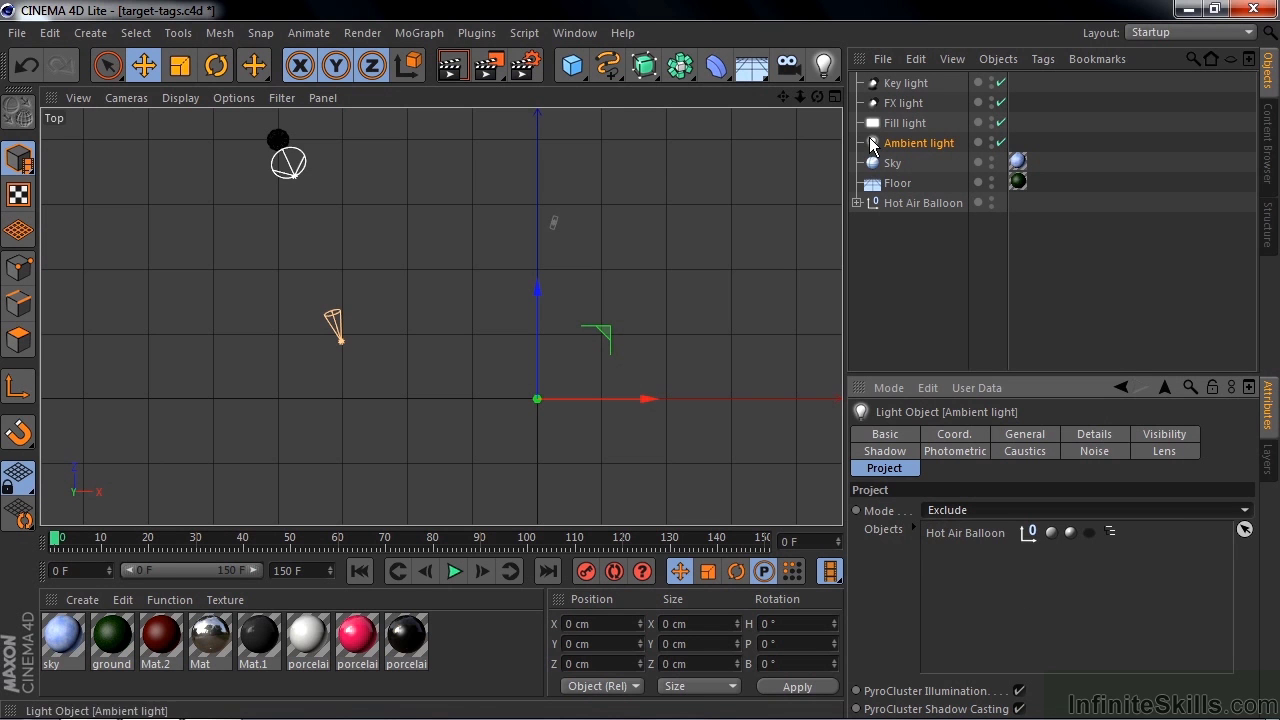
pyautogui.click(1027, 437)
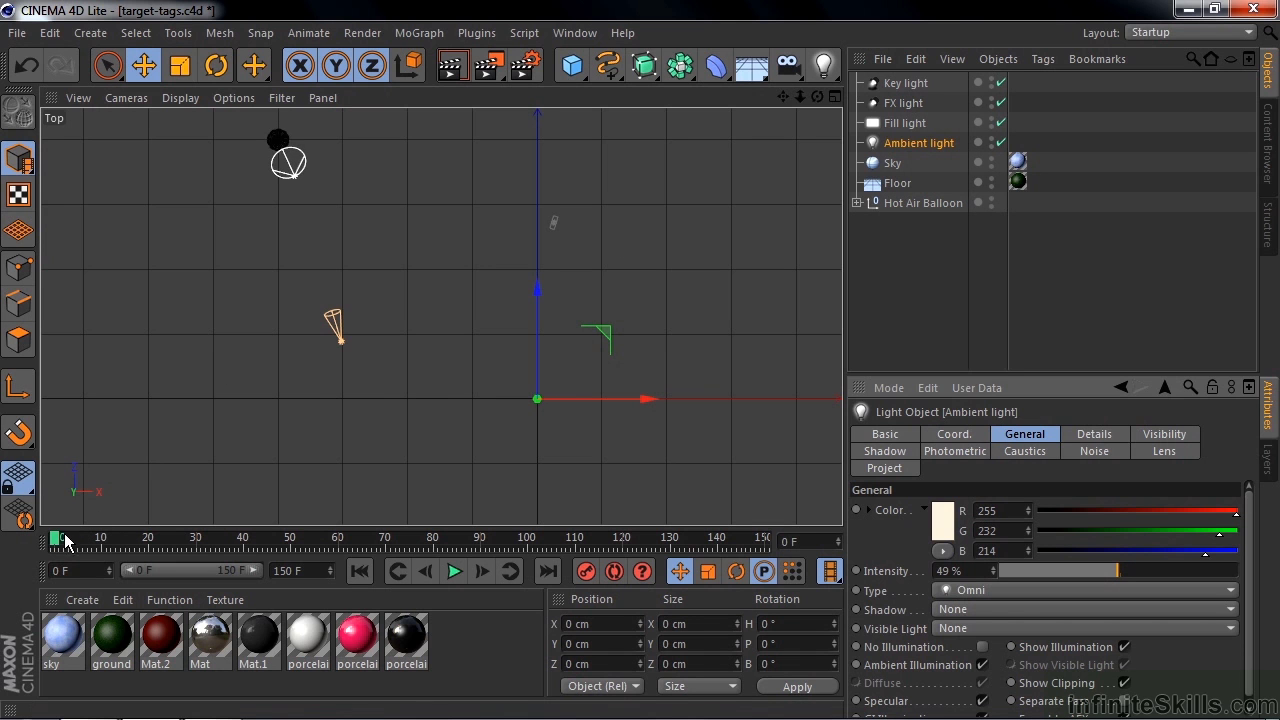
pyautogui.moveTo(57, 540); pyautogui.dragTo(461, 567)
pyautogui.click(455, 571)
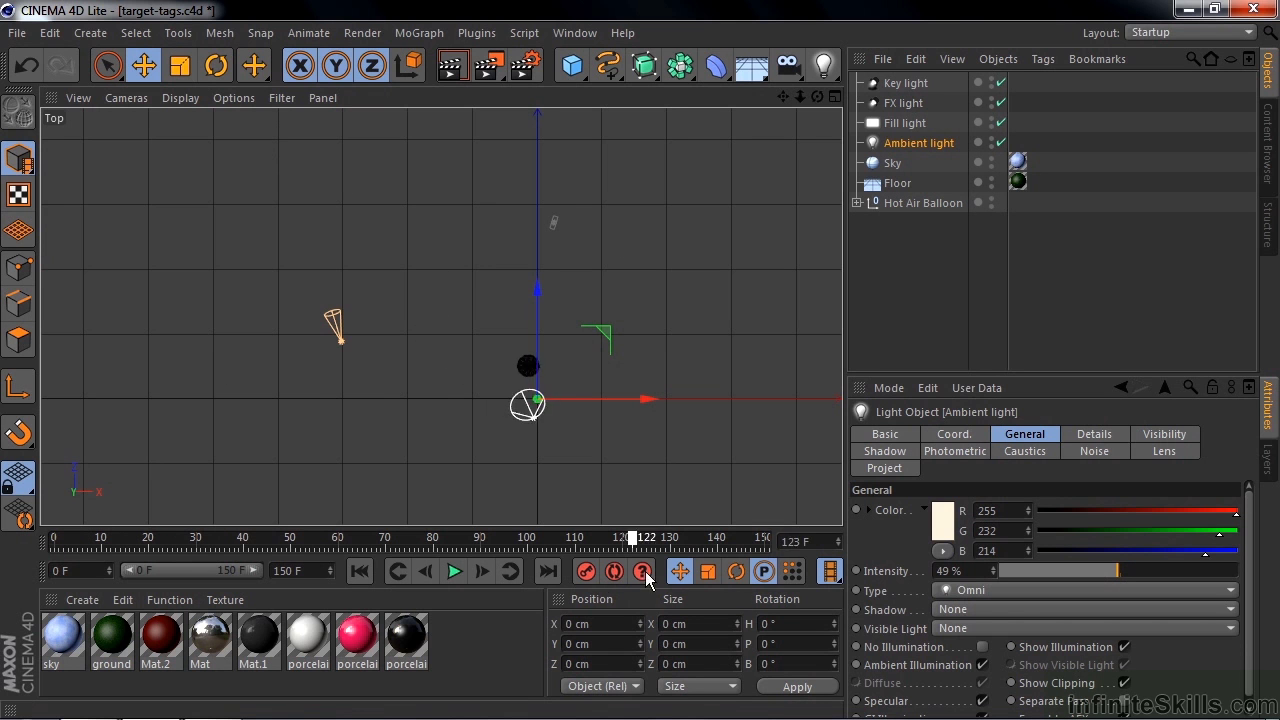
pyautogui.hotkey('shift', 'f')
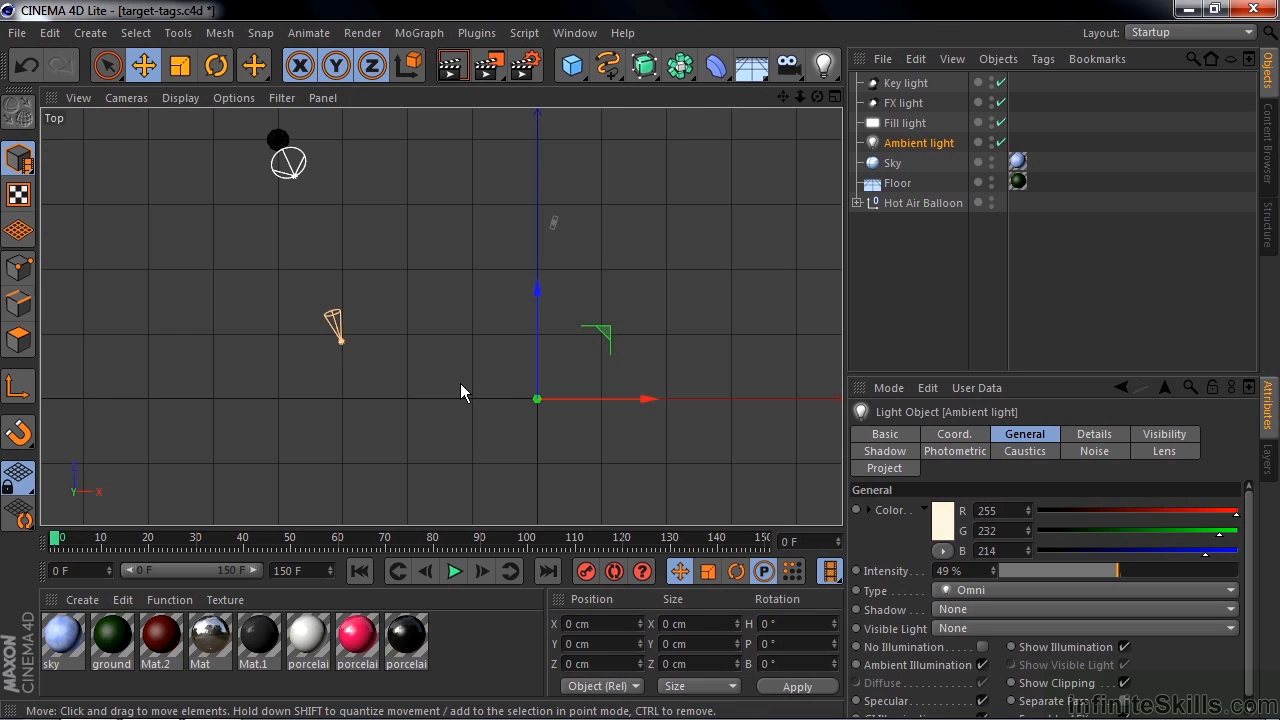
# Add Target tags to the Key, FX and Fill lights and show the Key light's tag settings
pyautogui.click(904, 84)
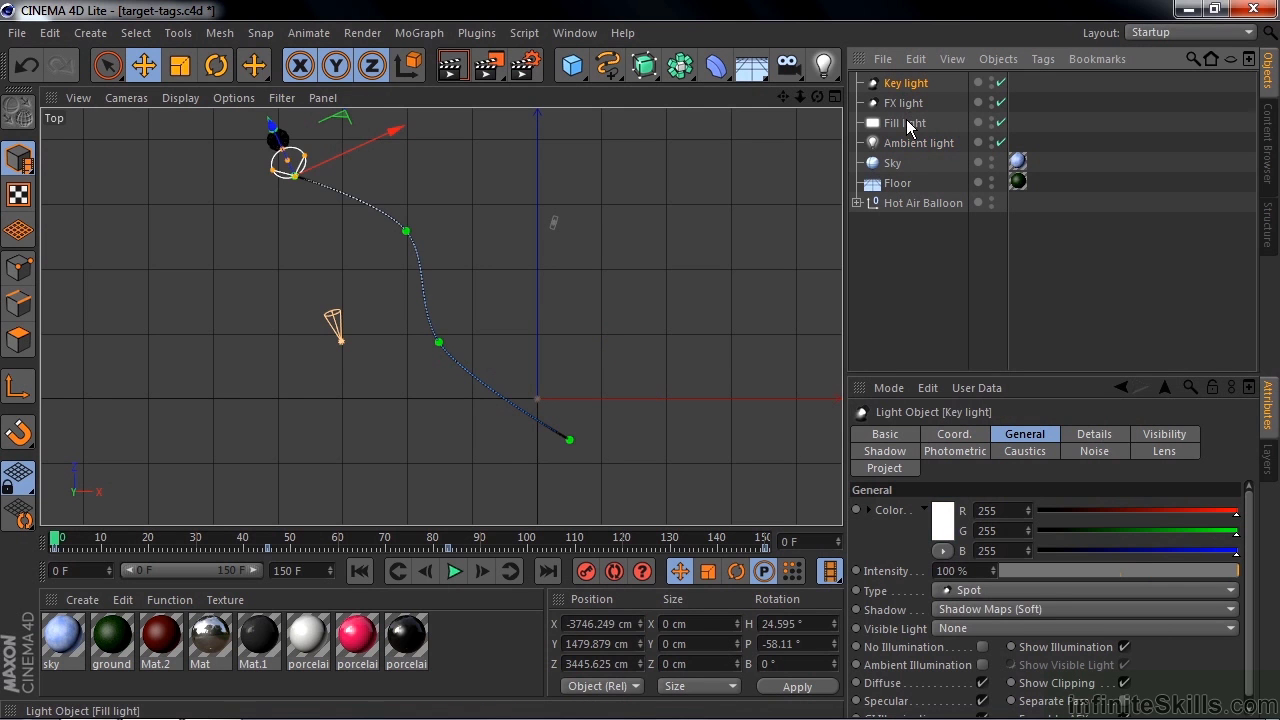
pyautogui.keyDown('shift'); pyautogui.click(907, 123); pyautogui.keyUp('shift')
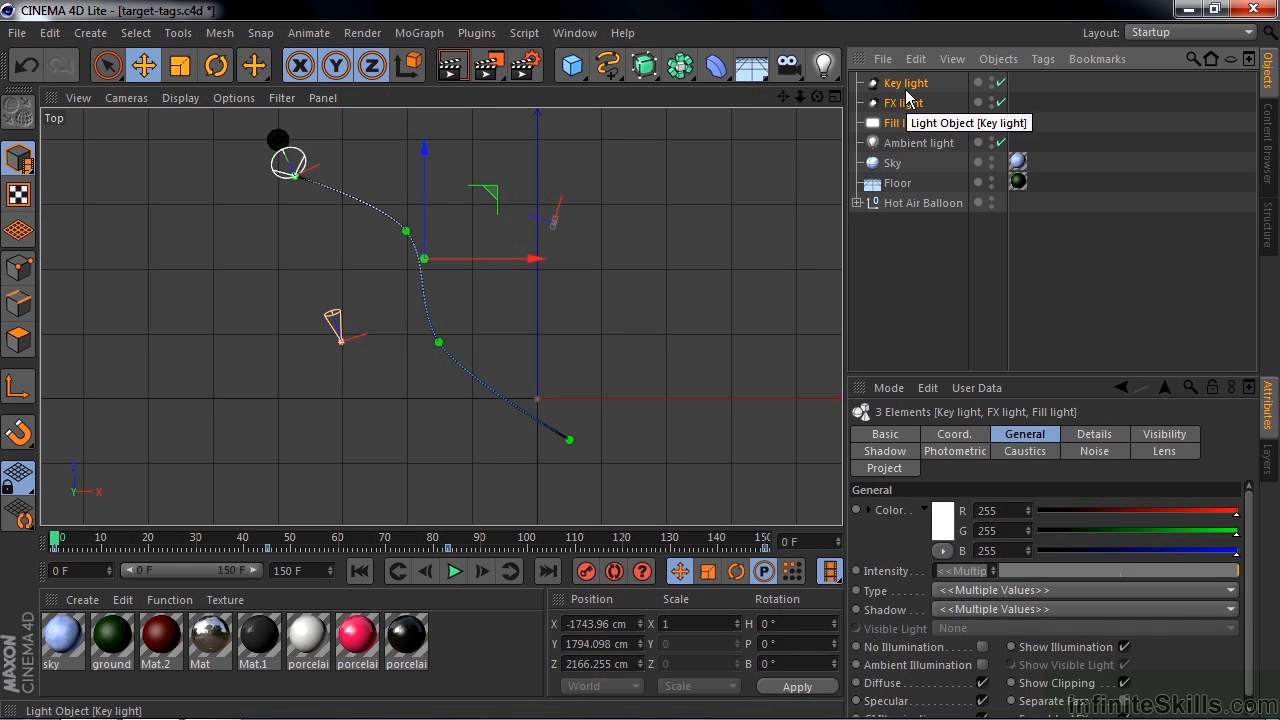
pyautogui.rightClick(906, 87)
pyautogui.moveTo(1031, 98)
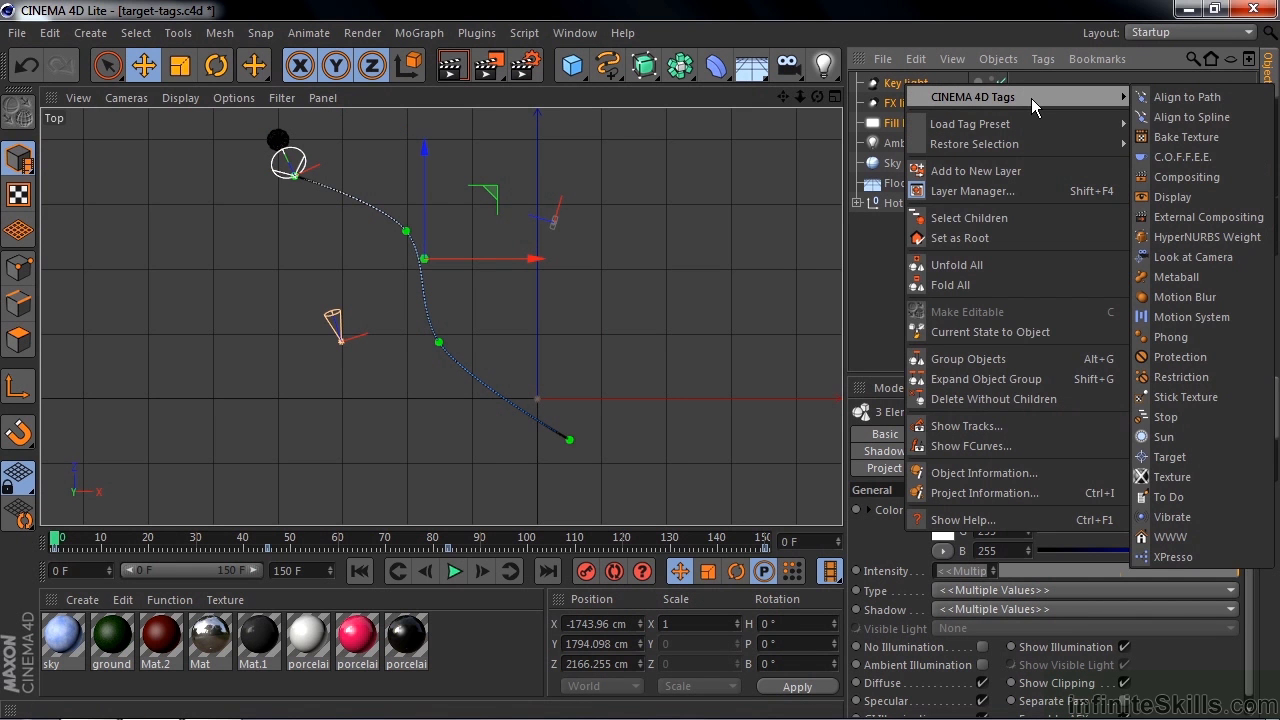
pyautogui.click(1170, 457)
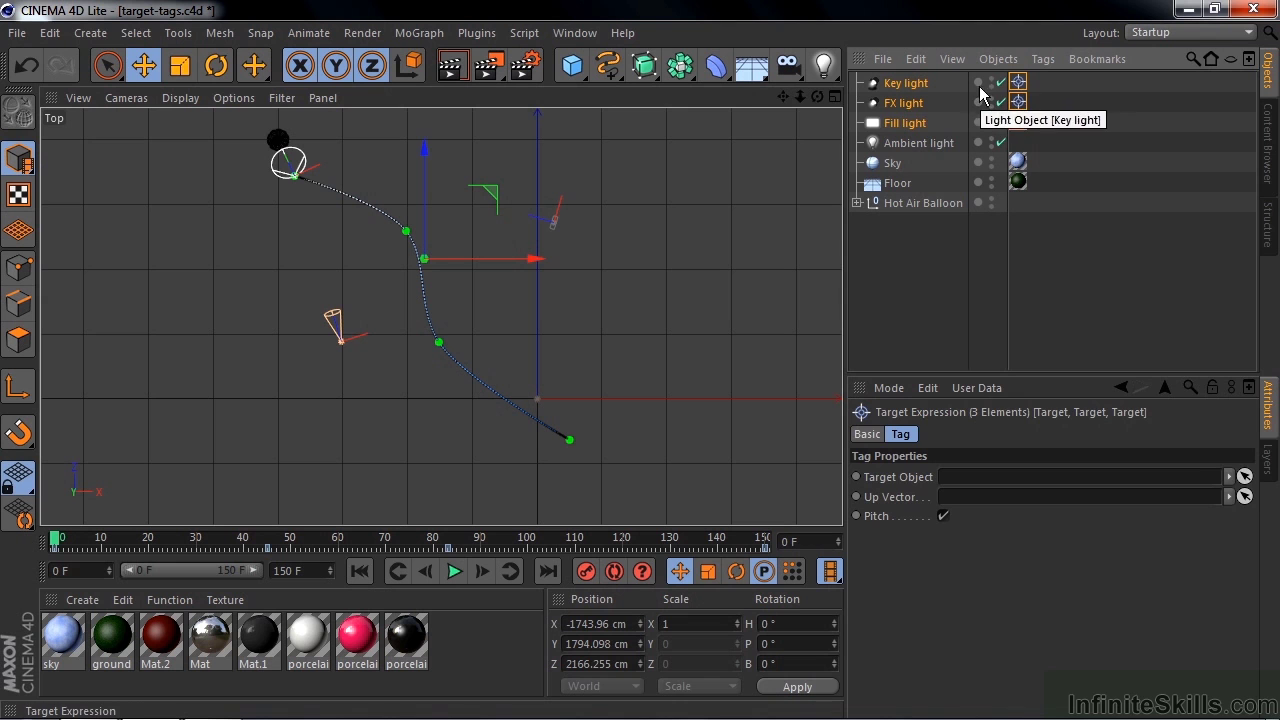
pyautogui.click(915, 85)
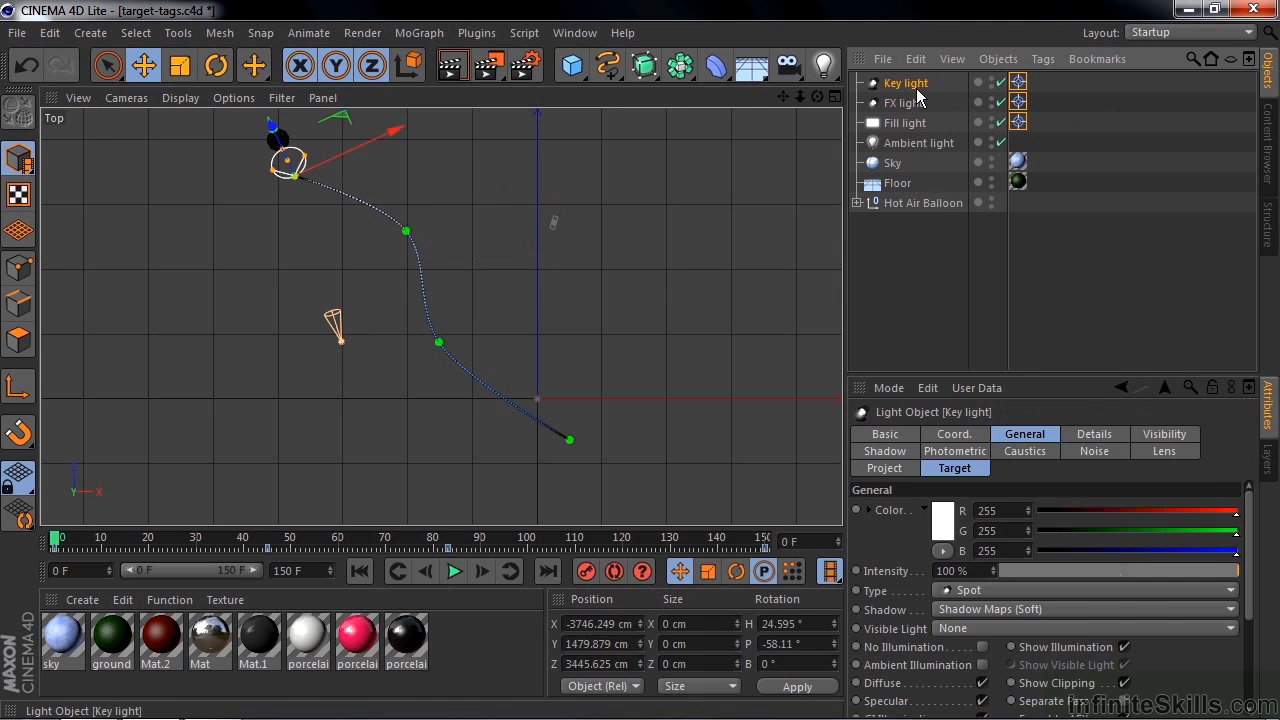
pyautogui.click(957, 470)
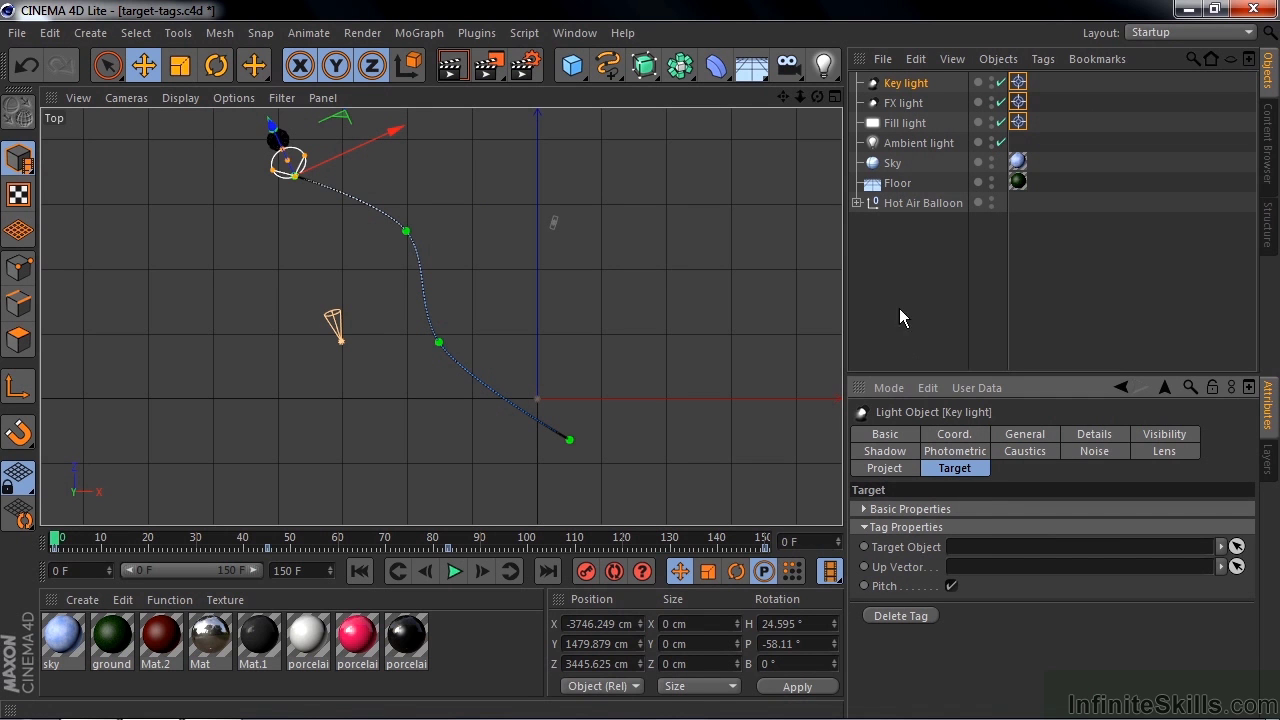
# Set Hot Air Balloon as Target Object for the Key light, then for FX and Fill together
pyautogui.moveTo(882, 205); pyautogui.dragTo(955, 547)
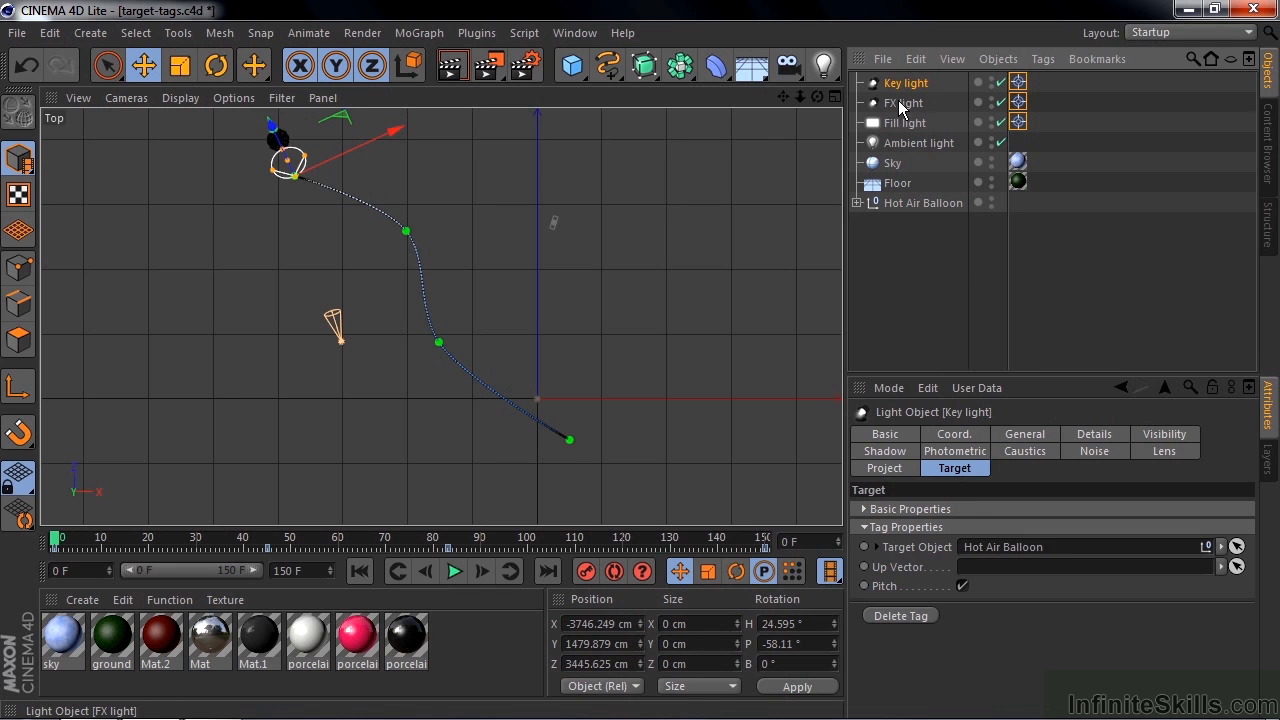
pyautogui.click(902, 104)
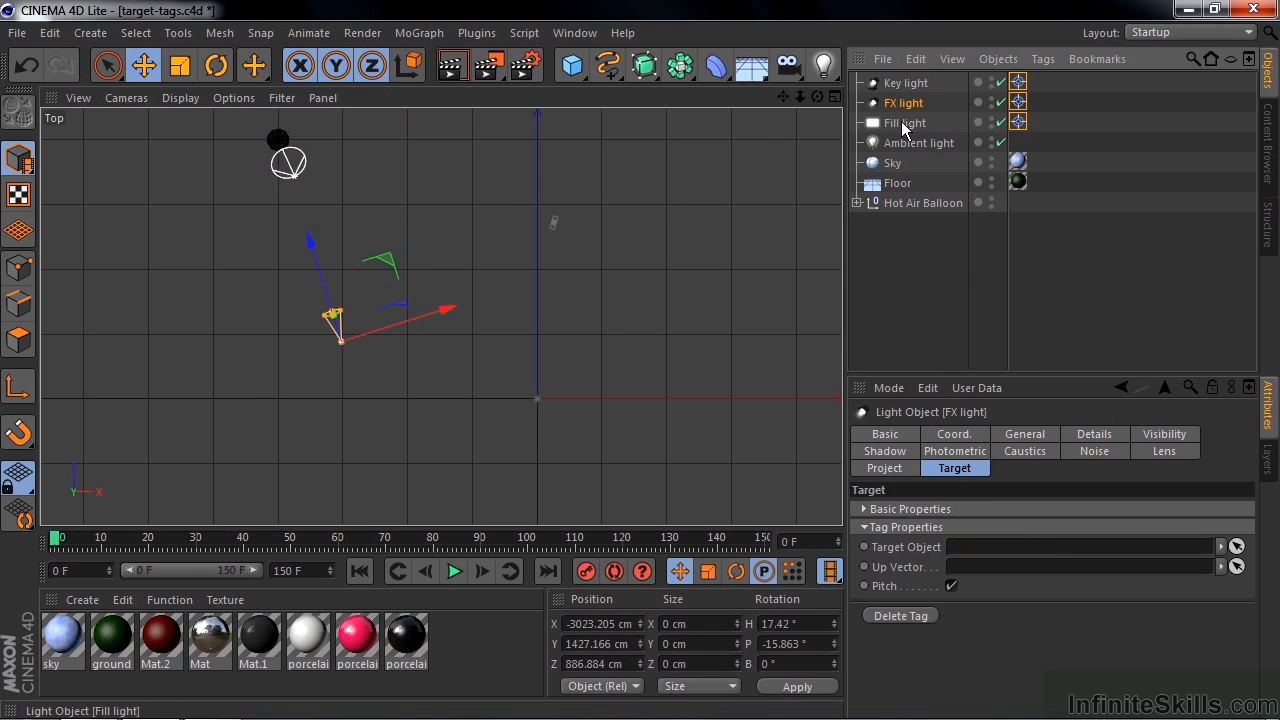
pyautogui.keyDown('ctrl'); pyautogui.click(903, 123); pyautogui.keyUp('ctrl')
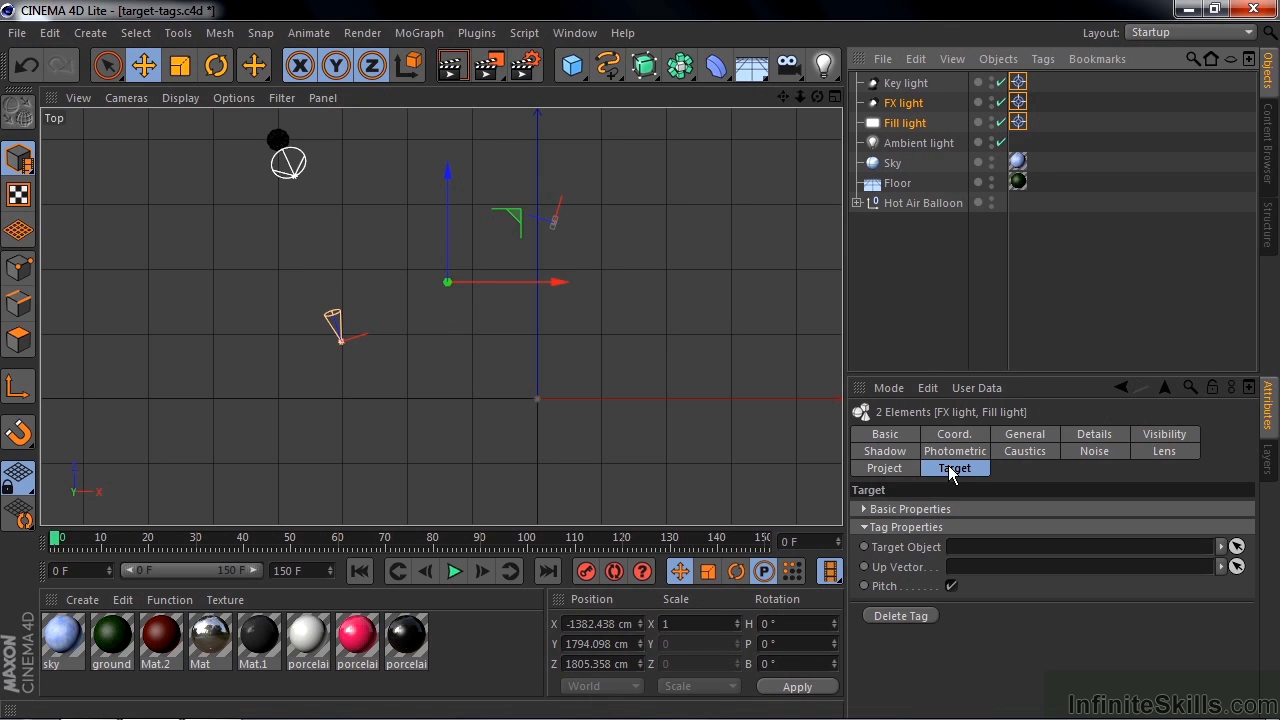
pyautogui.moveTo(885, 204); pyautogui.dragTo(975, 550)
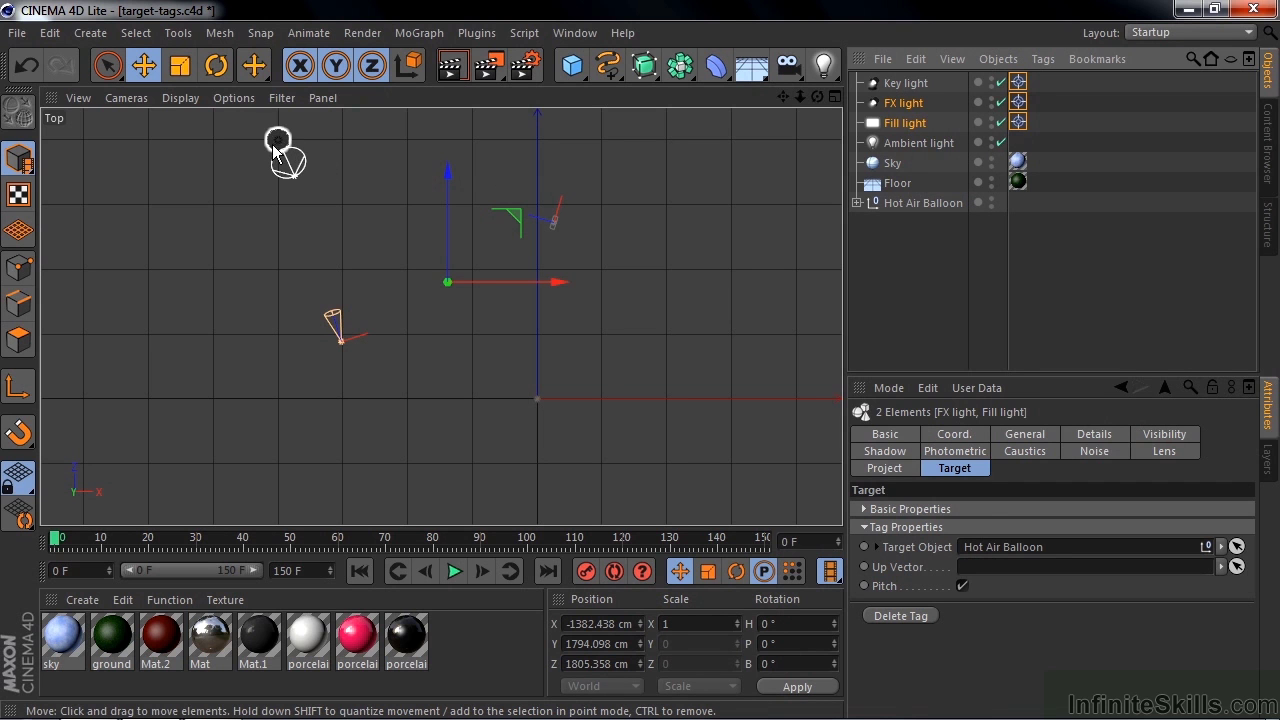
# Scrub back and forth through the animation to watch the lights from the Top view
pyautogui.click(70, 541)
pyautogui.moveTo(70, 545); pyautogui.dragTo(341, 590)
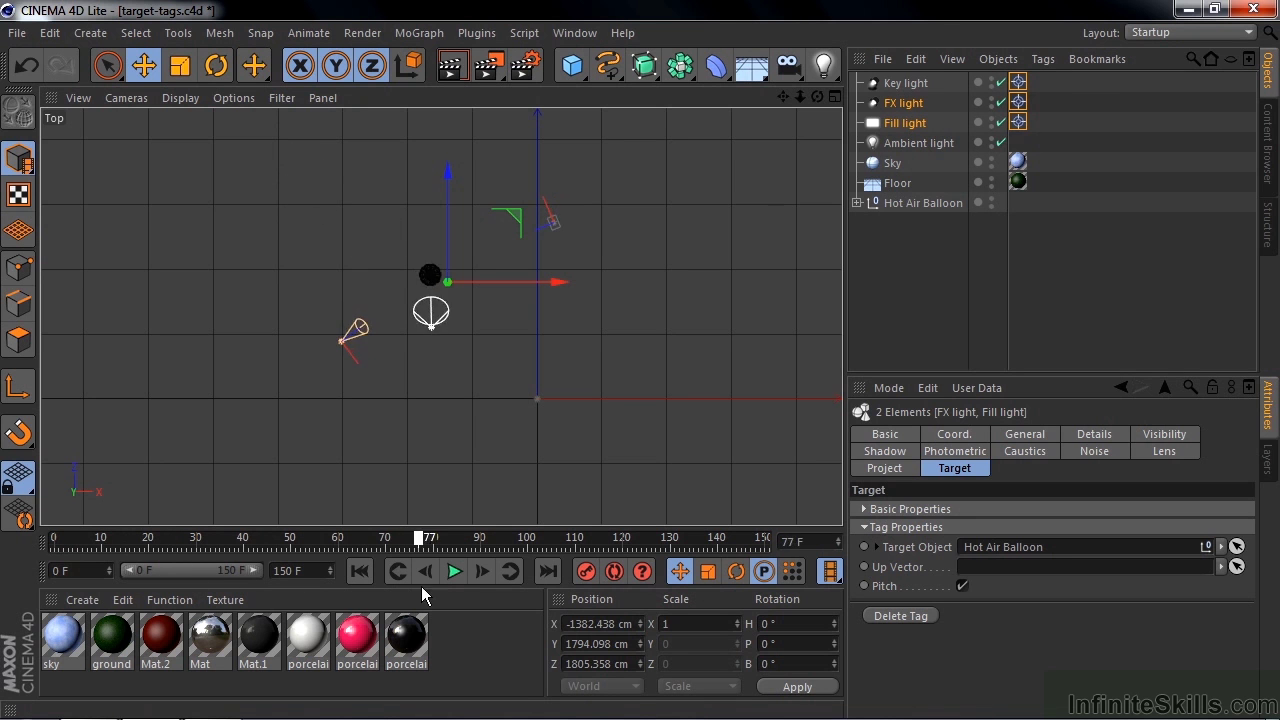
pyautogui.moveTo(421, 586); pyautogui.dragTo(42, 556)
# Switch to Perspective, play the balloon's flight to frame 150, select it, and return to frame 0
pyautogui.press('F1')
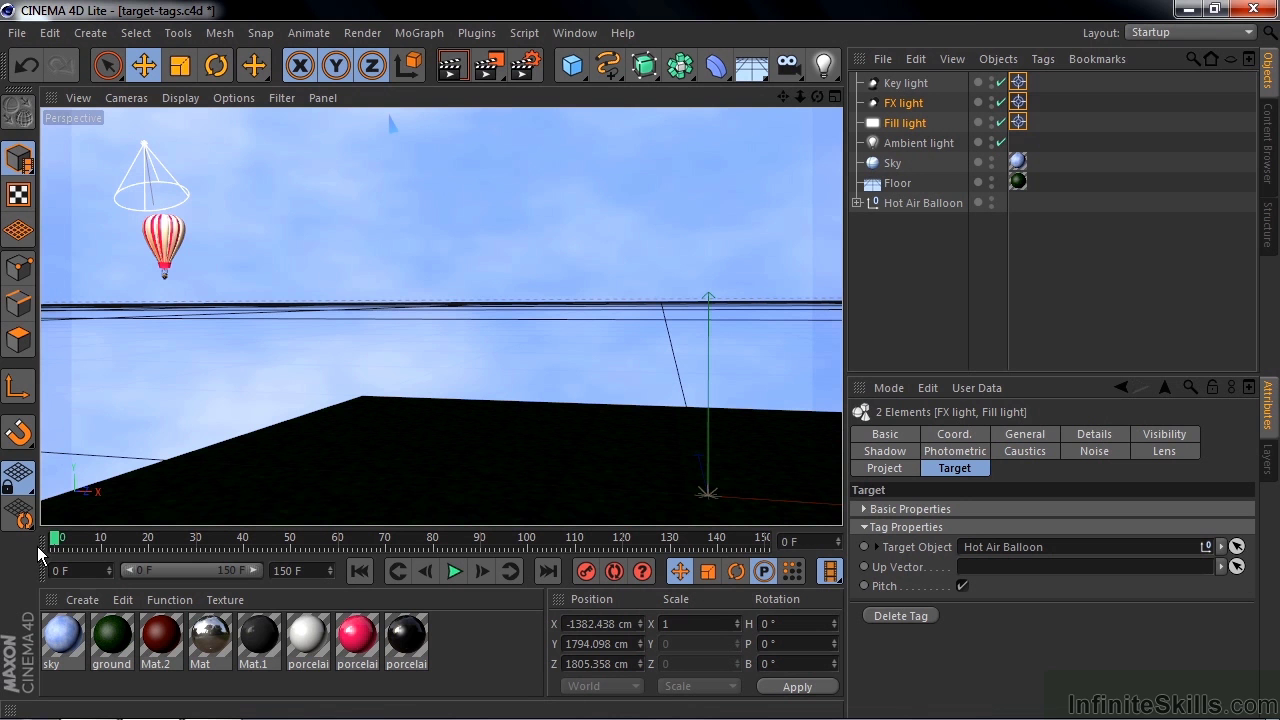
pyautogui.moveTo(50, 545)
pyautogui.mouseDown()
pyautogui.moveTo(606, 635)
pyautogui.moveTo(764, 647)
pyautogui.moveTo(784, 630)
pyautogui.mouseUp()
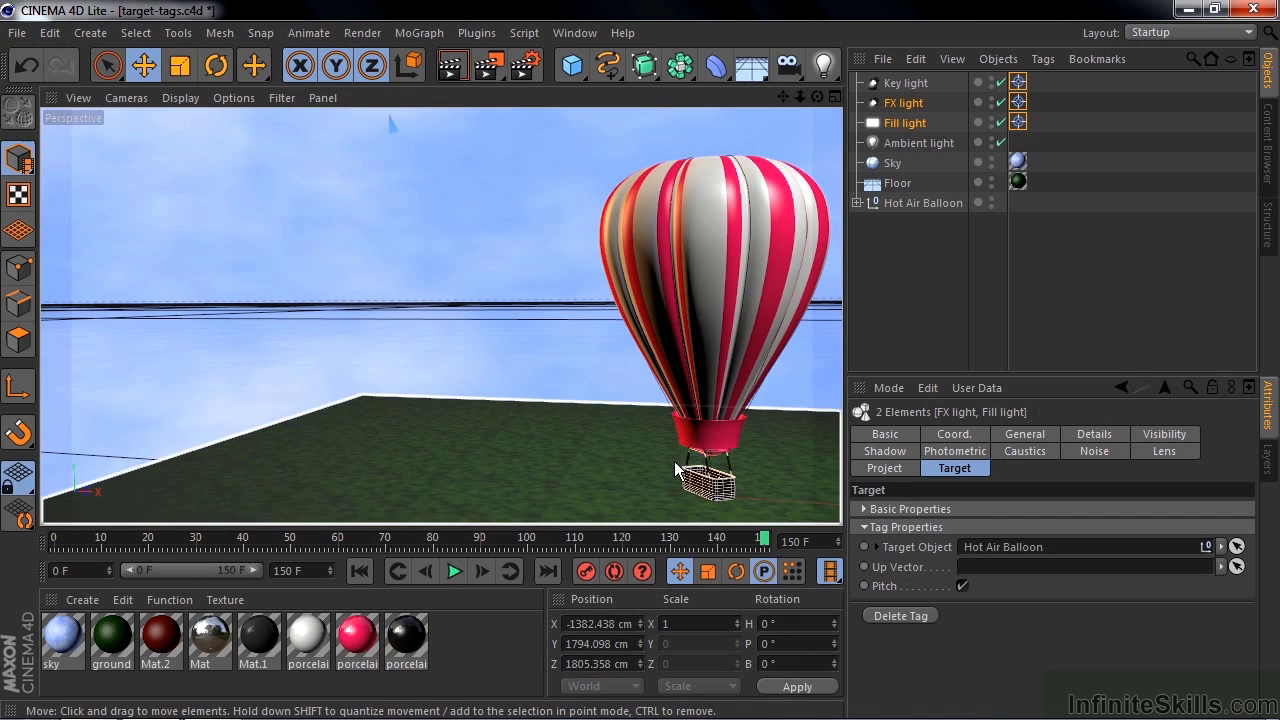
pyautogui.click(882, 203)
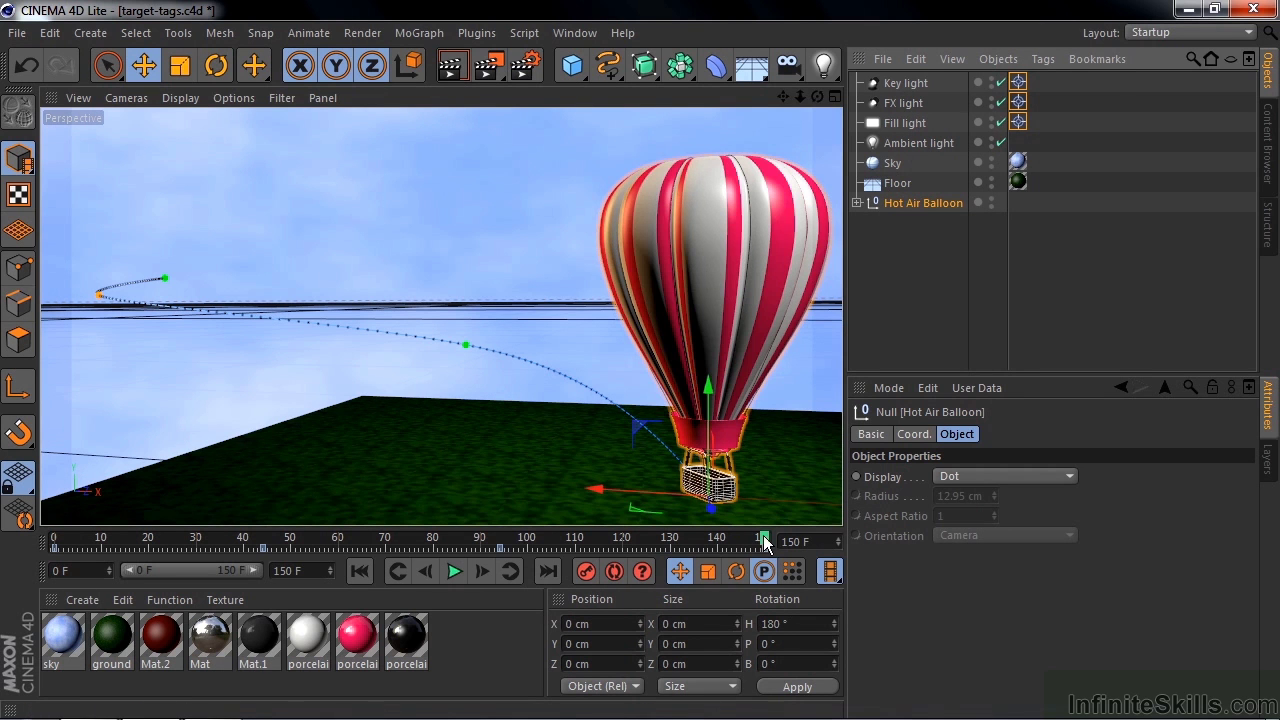
pyautogui.moveTo(764, 541); pyautogui.dragTo(35, 562)
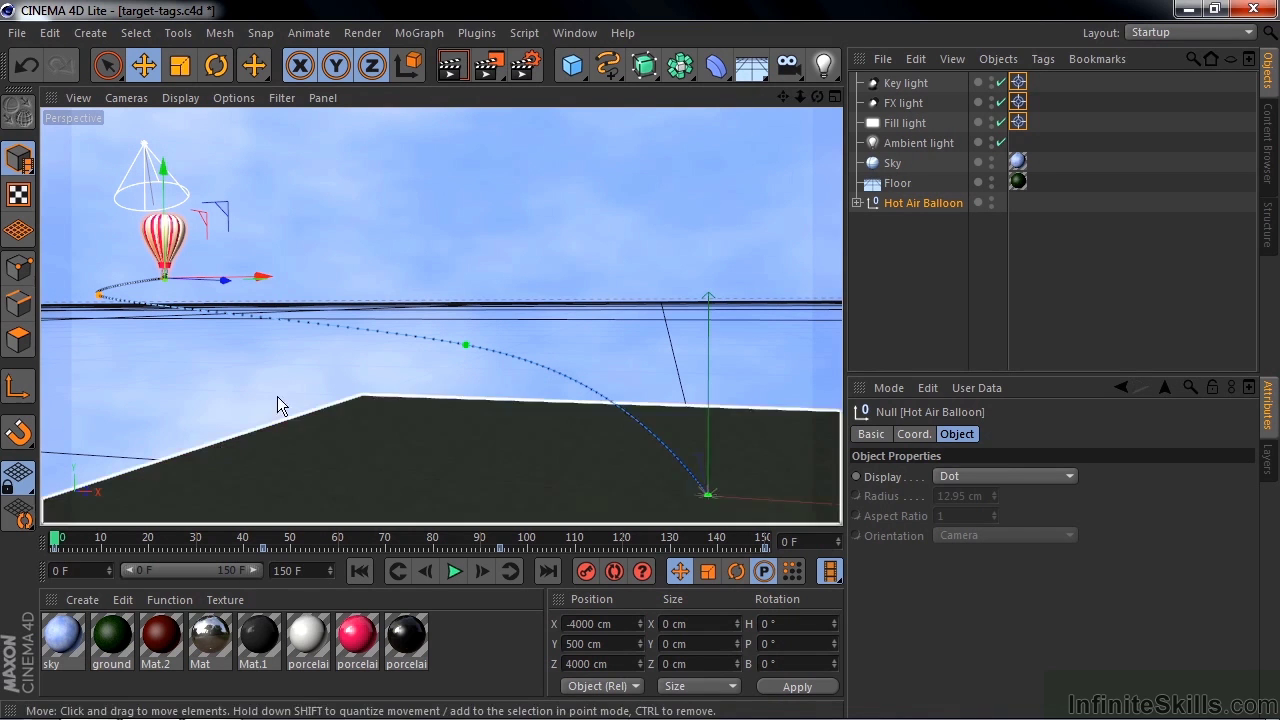
# Add a Null inside Hot Air Balloon and reset its X, Y and Z position to 0
pyautogui.click(569, 74)
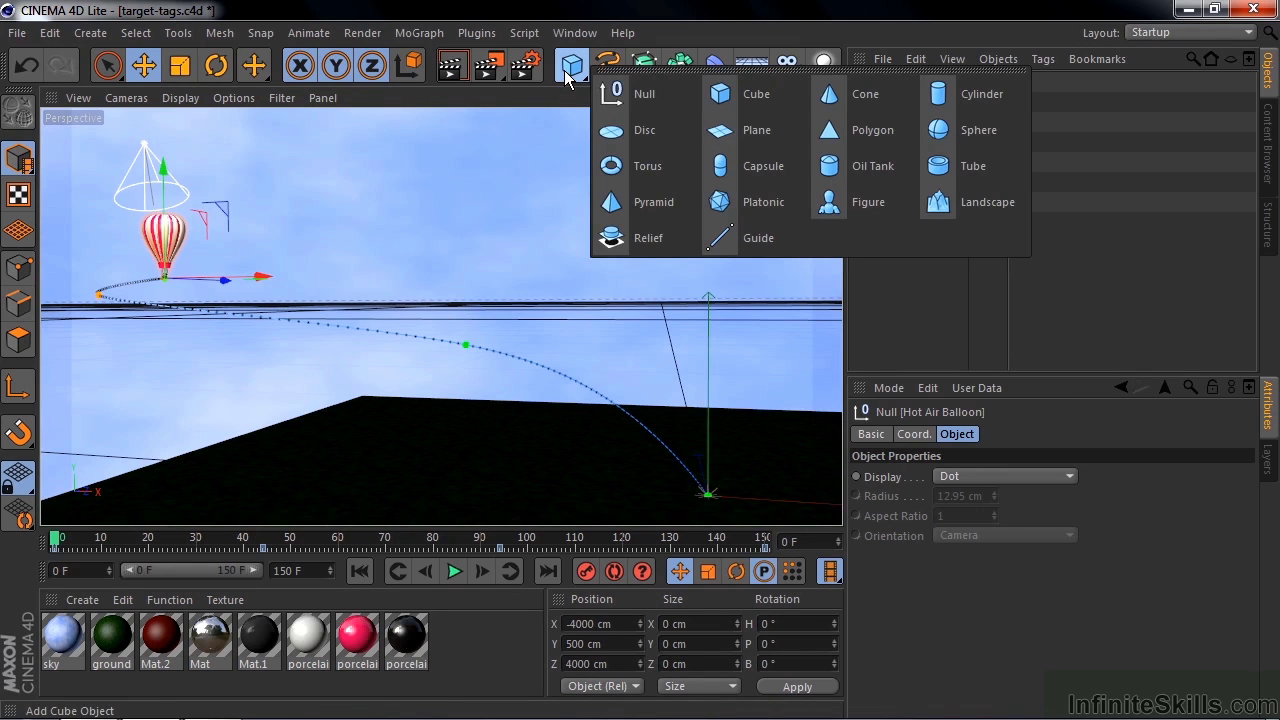
pyautogui.click(616, 92)
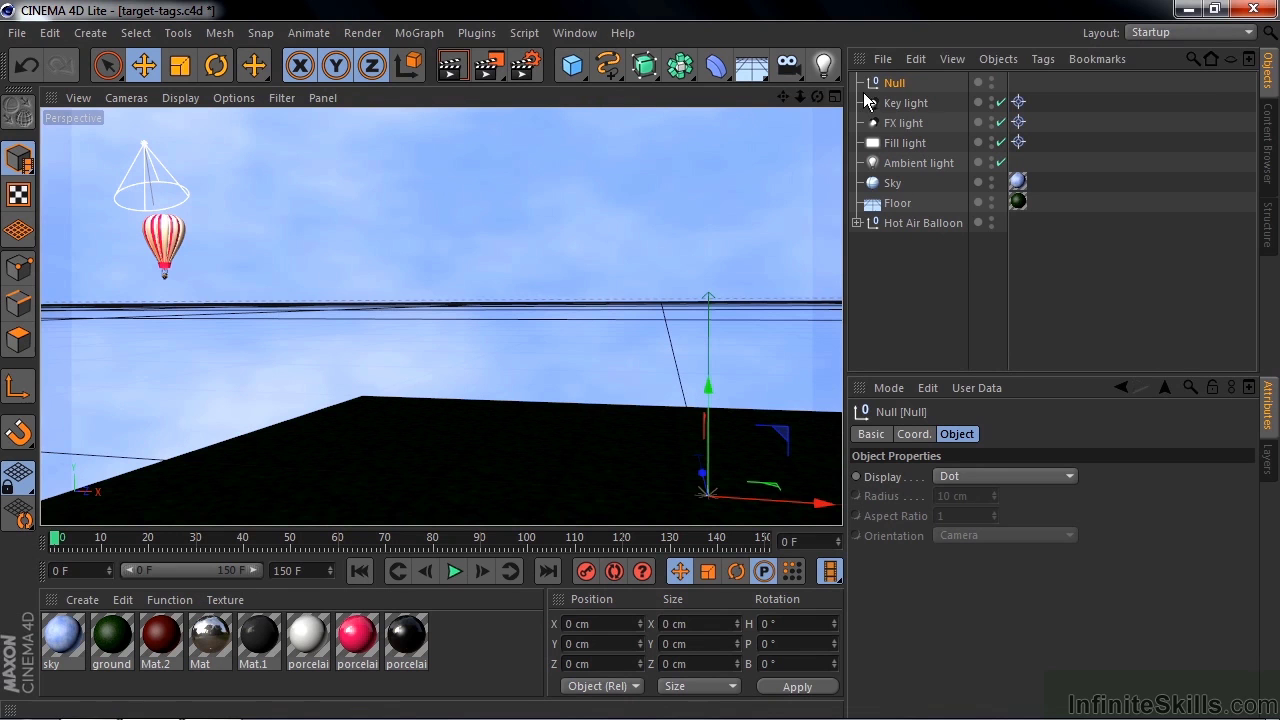
pyautogui.moveTo(897, 88); pyautogui.dragTo(911, 222)
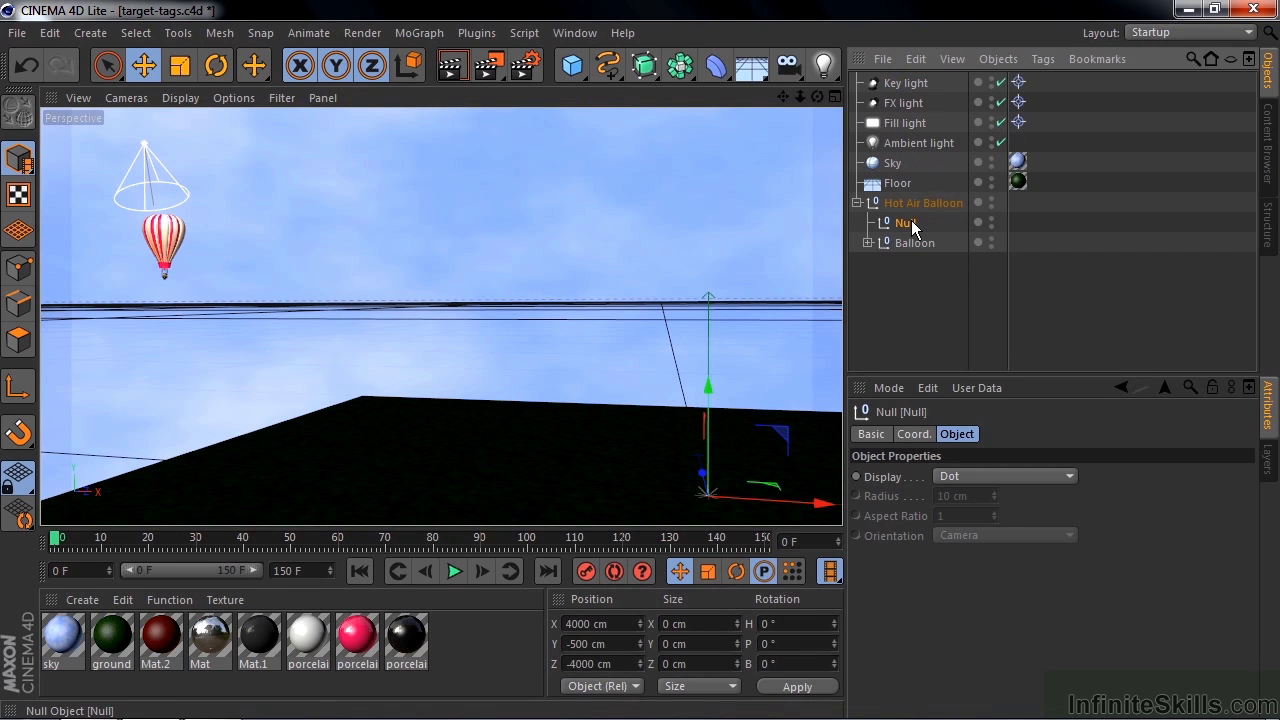
pyautogui.click(915, 434)
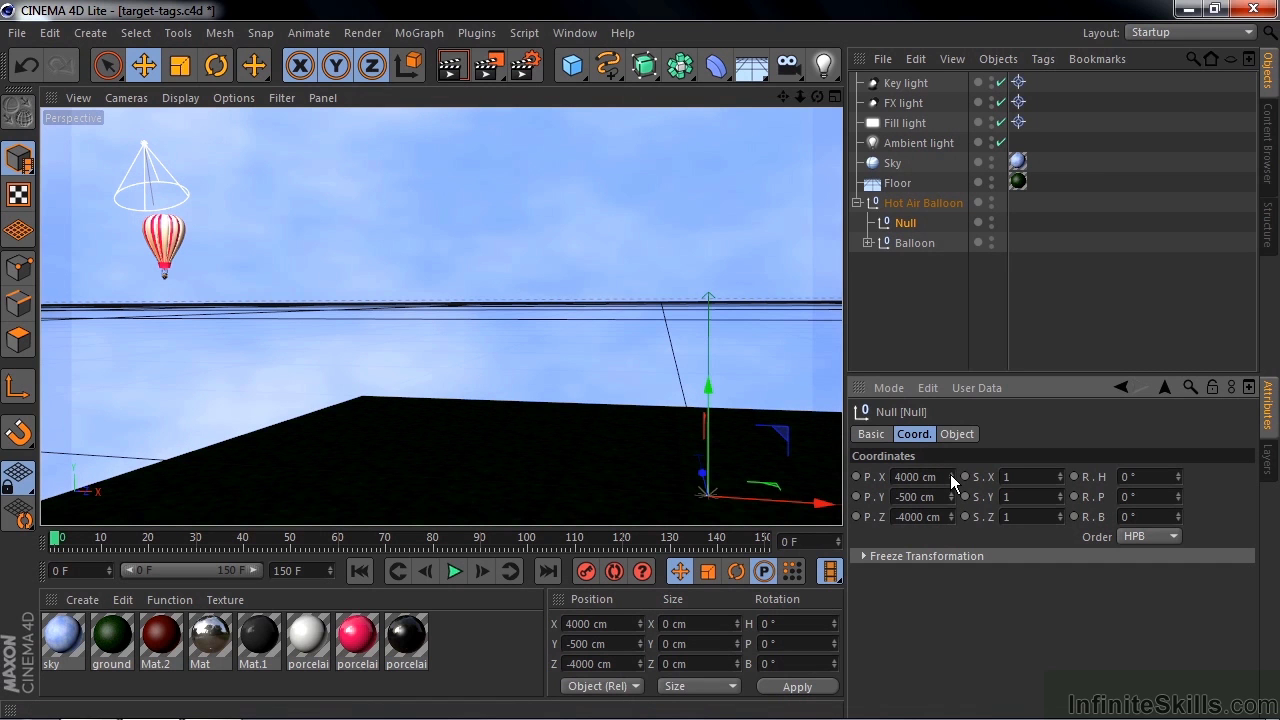
pyautogui.rightClick(950, 476)
pyautogui.rightClick(950, 497)
pyautogui.rightClick(952, 516)
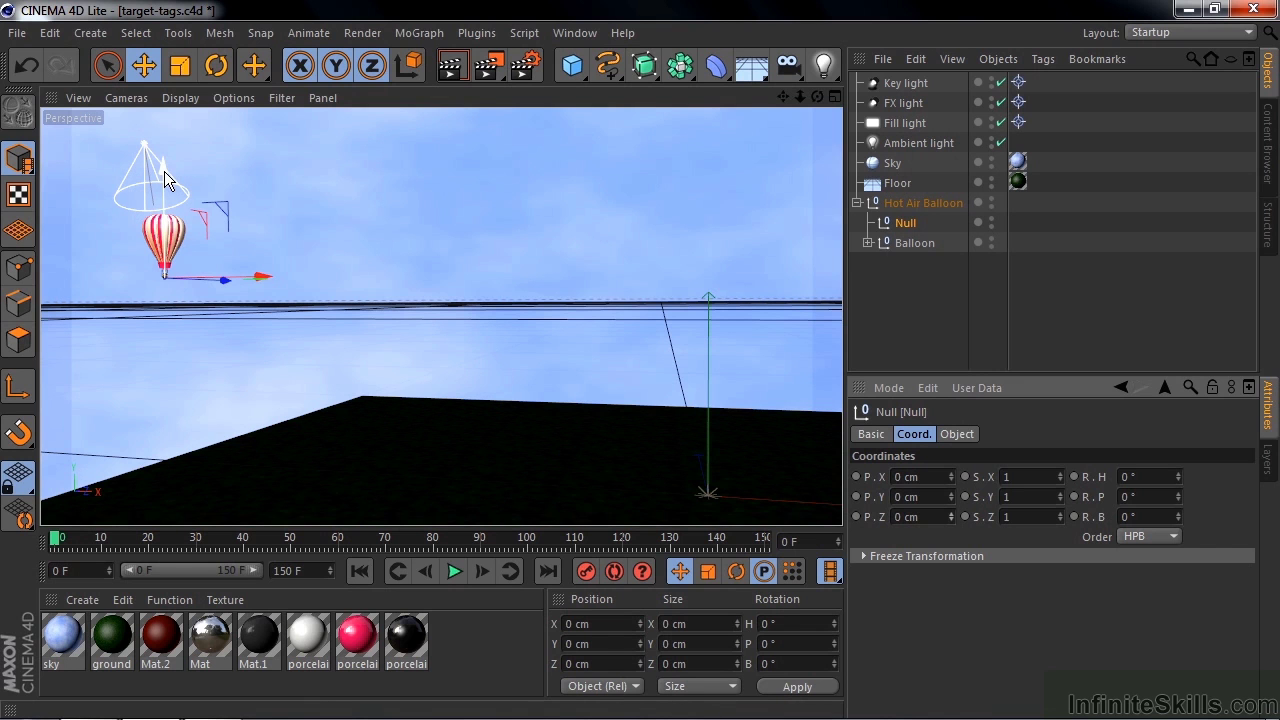
# Raise the null to about 353 cm on Y and rename it 'lights'
pyautogui.moveTo(164, 171); pyautogui.dragTo(160, 128)
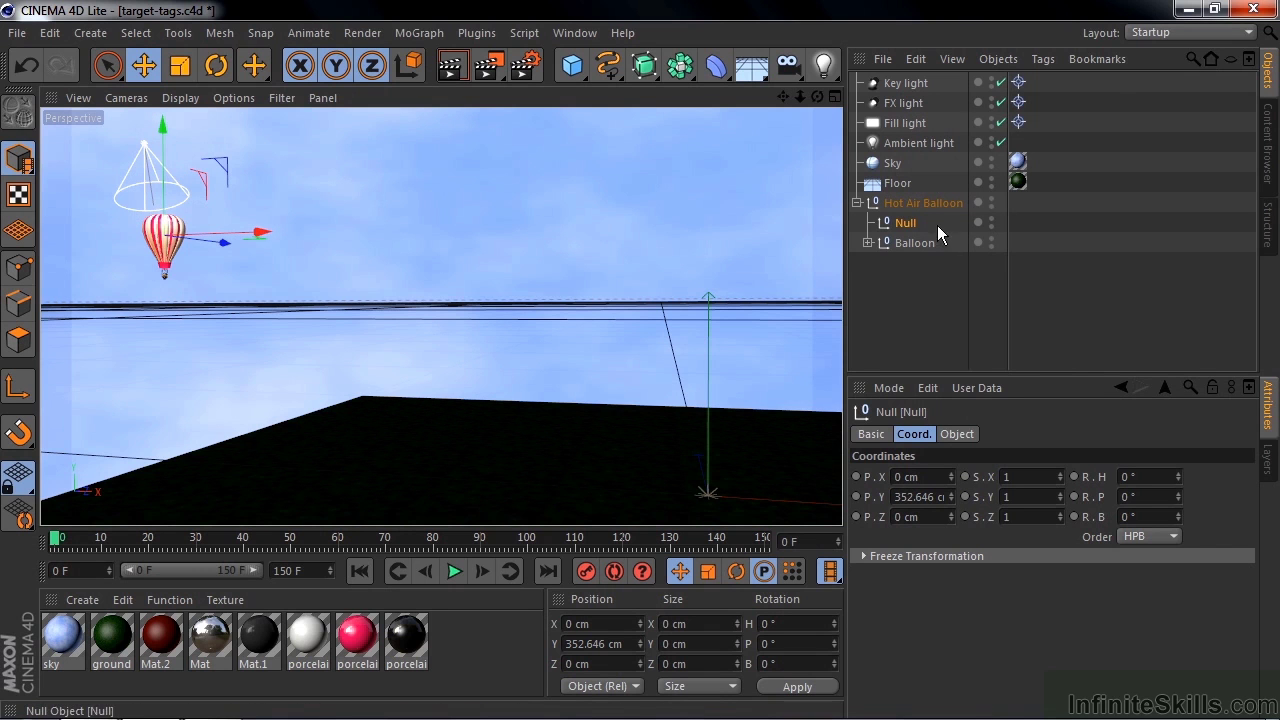
pyautogui.doubleClick(908, 222)
pyautogui.write('lights')
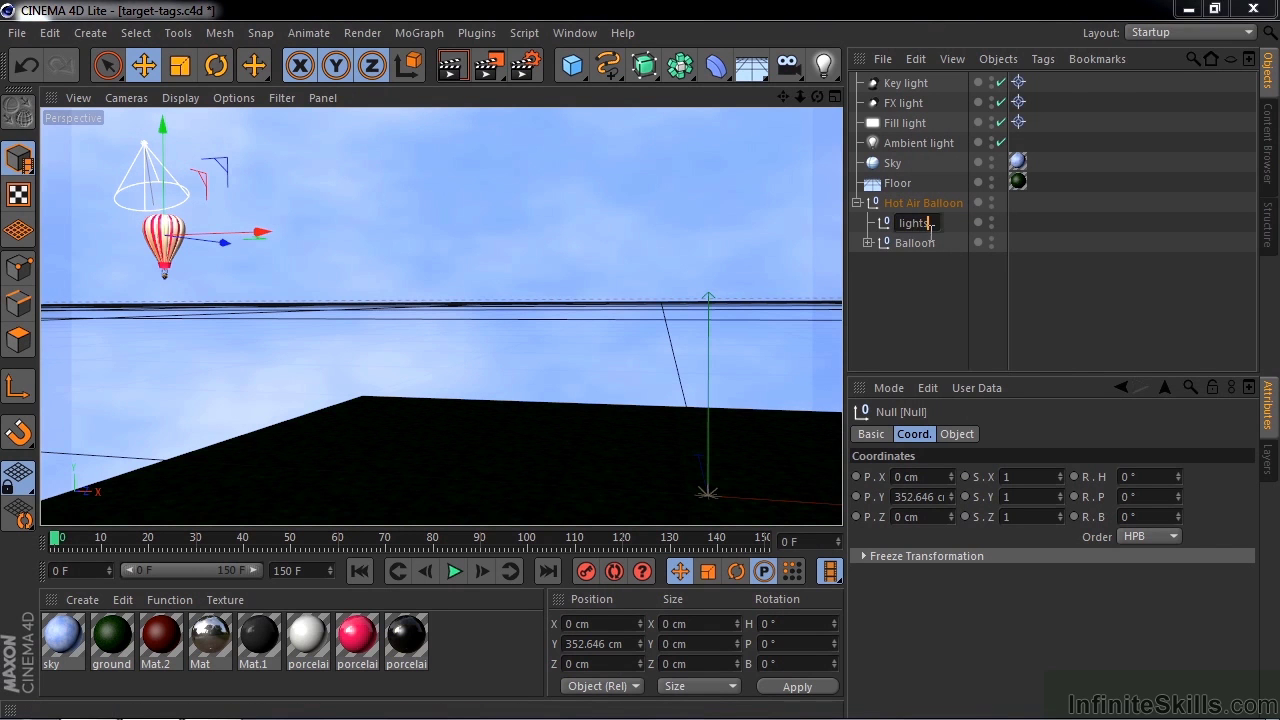
pyautogui.press('Return')
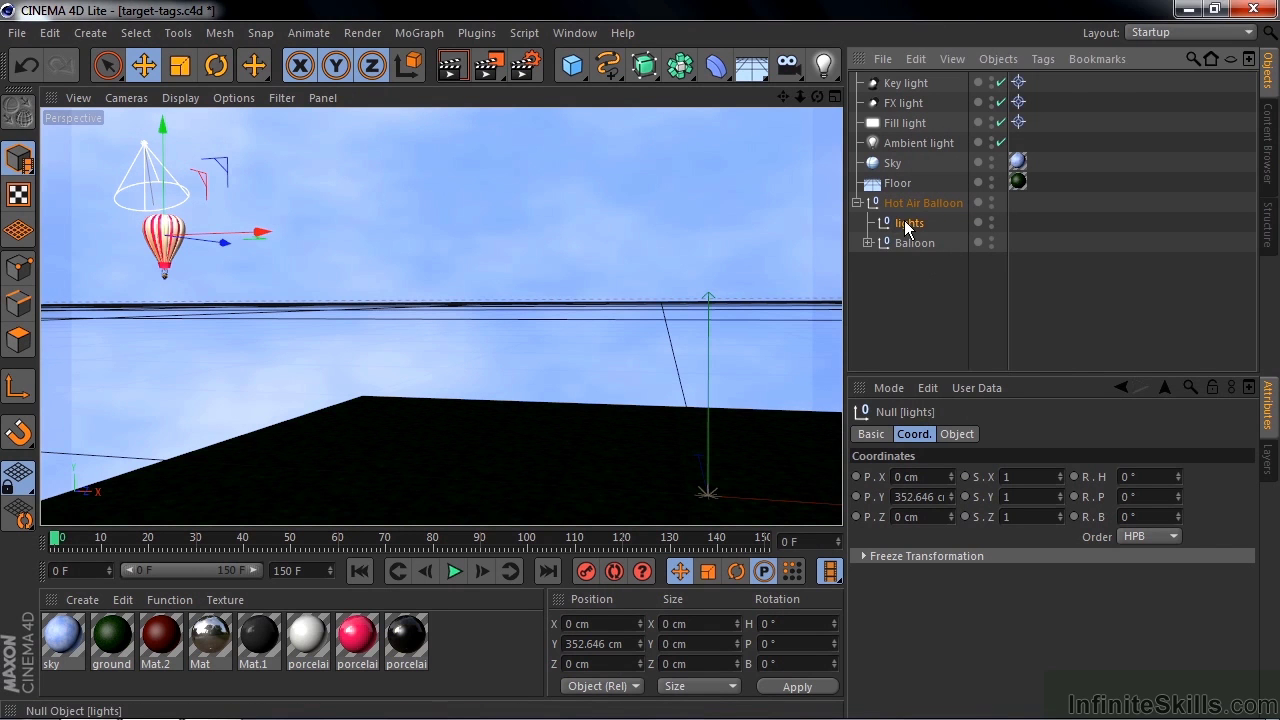
# Retarget the Key, FX and Fill lights' Target tags to the lights null and scrub to check
pyautogui.click(895, 85)
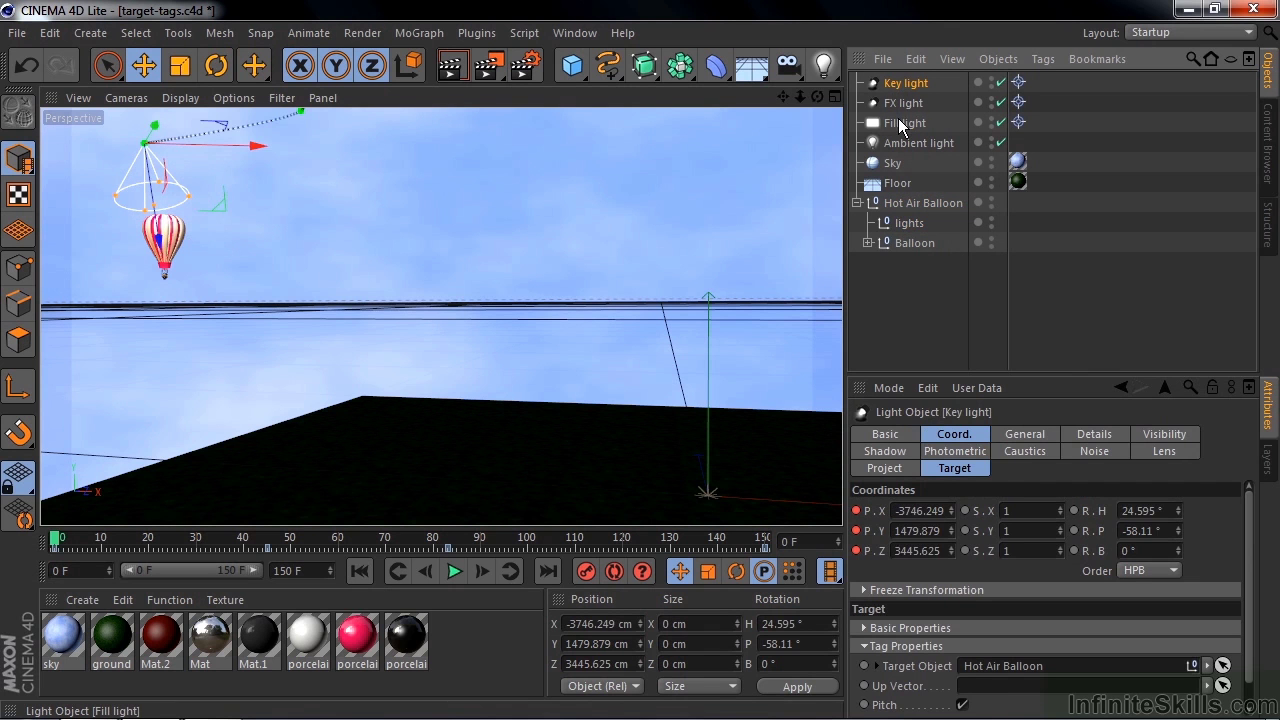
pyautogui.keyDown('shift'); pyautogui.click(898, 123); pyautogui.keyUp('shift')
pyautogui.click(953, 468)
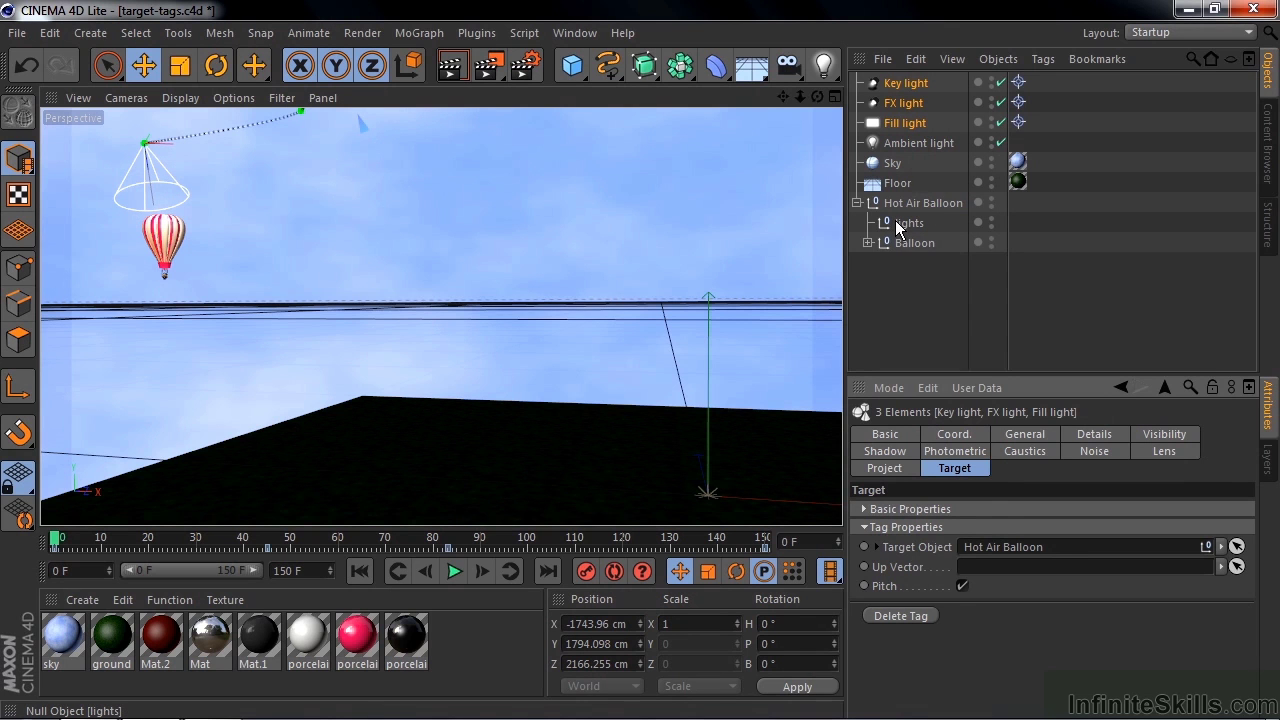
pyautogui.moveTo(897, 226); pyautogui.dragTo(980, 556)
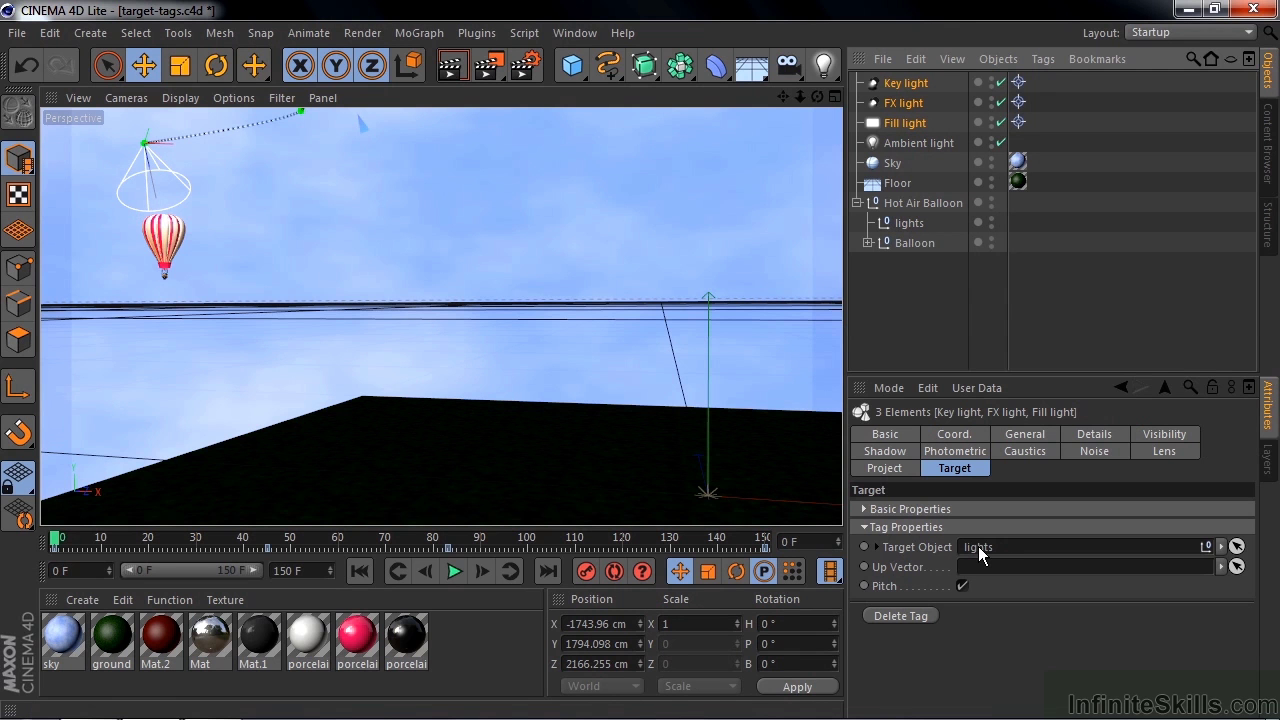
pyautogui.moveTo(60, 542)
pyautogui.mouseDown()
pyautogui.moveTo(418, 573)
pyautogui.moveTo(782, 582)
pyautogui.moveTo(57, 545)
pyautogui.mouseUp()
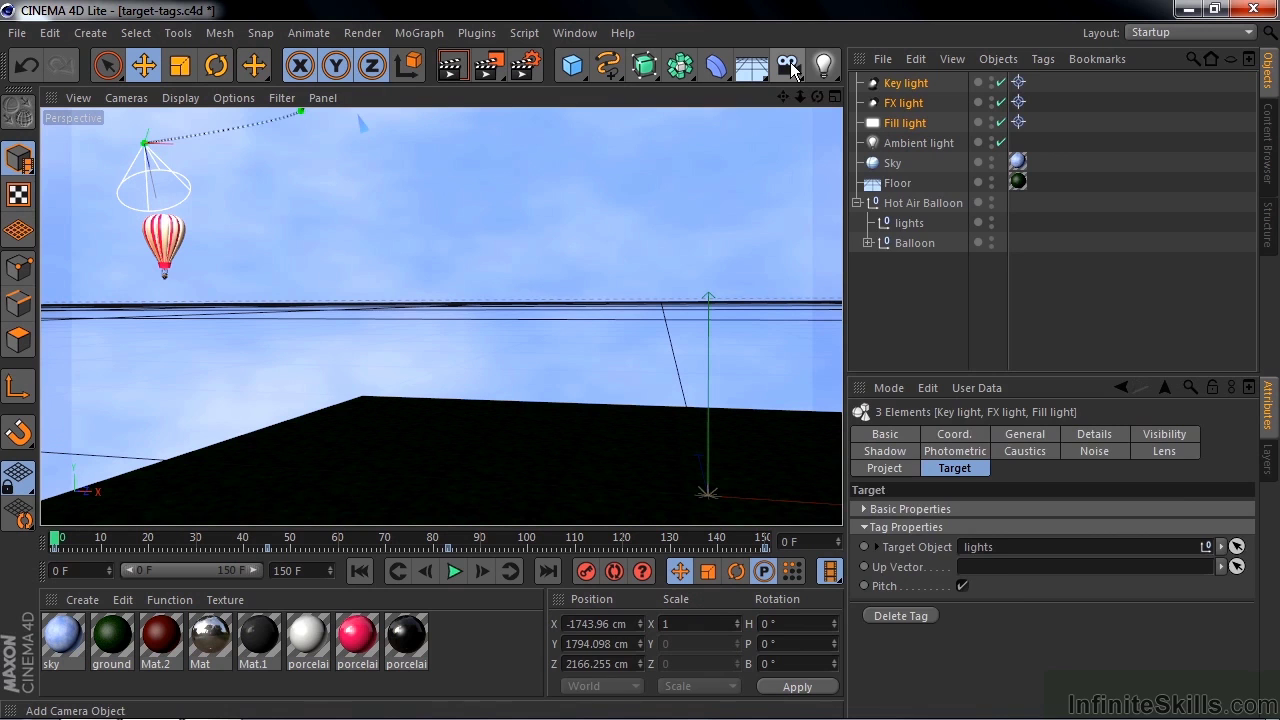
# Add a camera named 'Tight shot' and zoom the view to frame the balloon closely
pyautogui.click(790, 64)
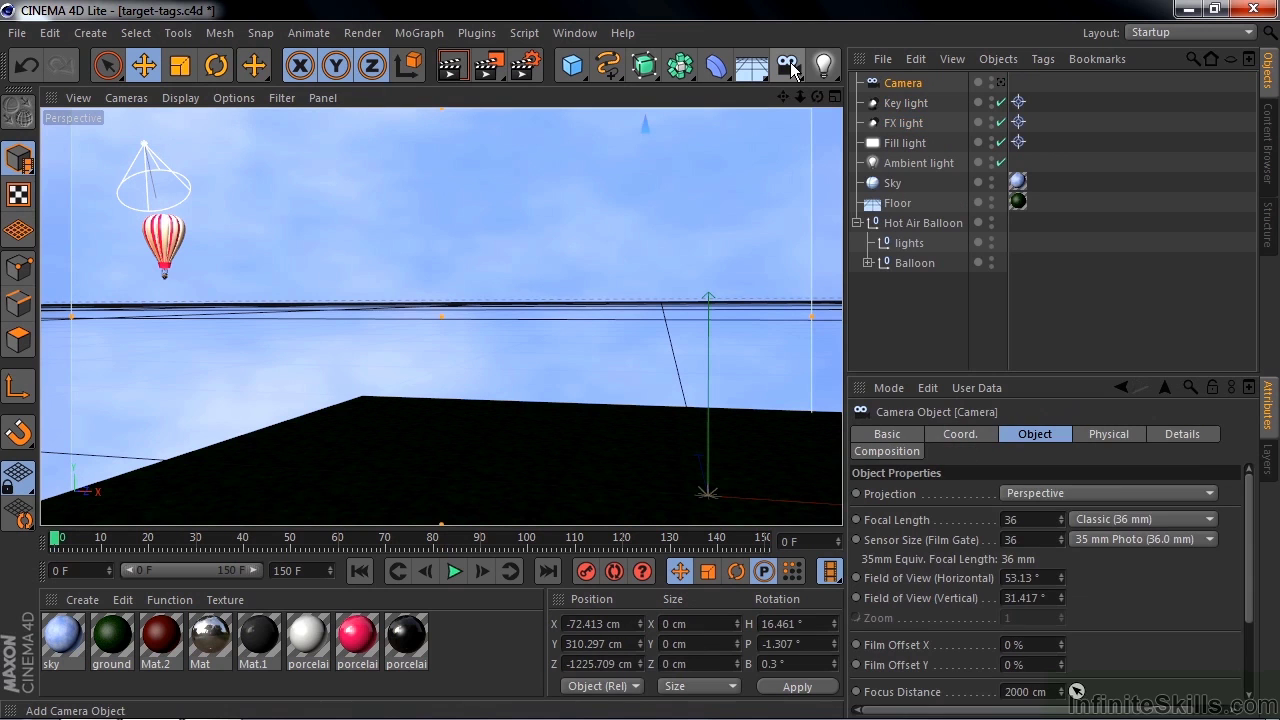
pyautogui.doubleClick(890, 82)
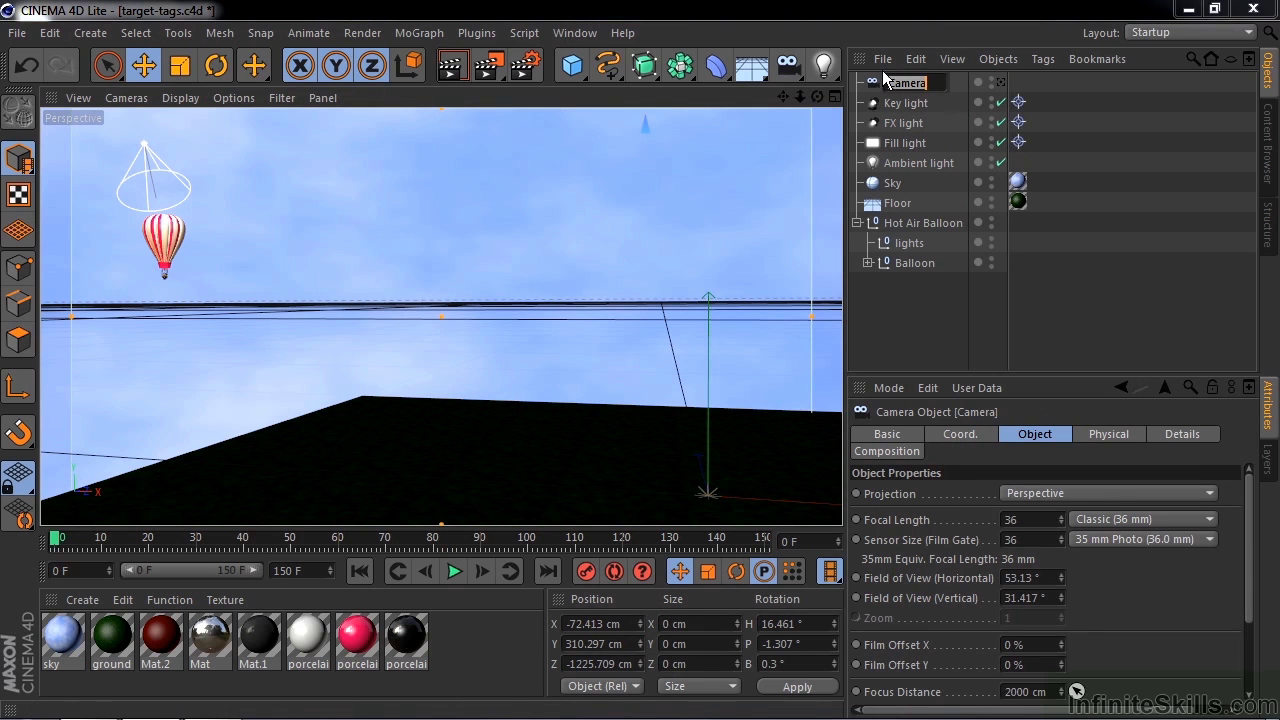
pyautogui.write('Flight shot')
pyautogui.press('Return')
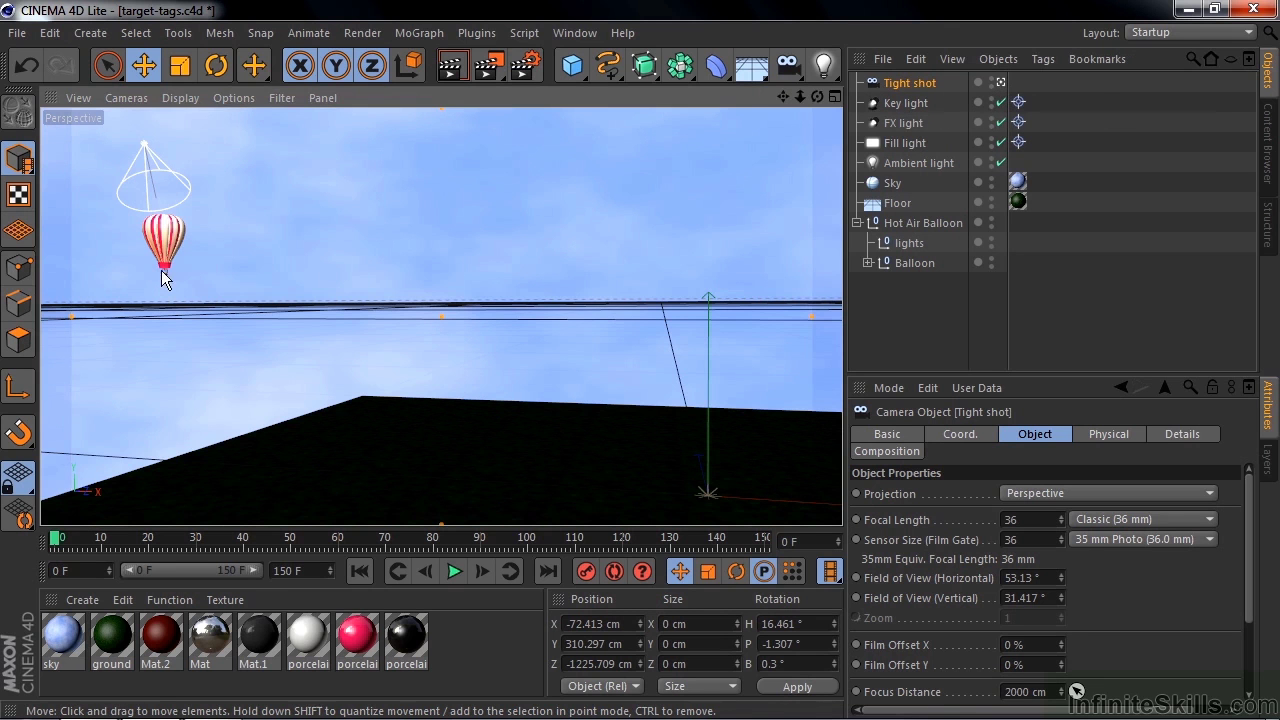
pyautogui.scroll(3, 155, 255)
pyautogui.scroll(10, 146, 237)
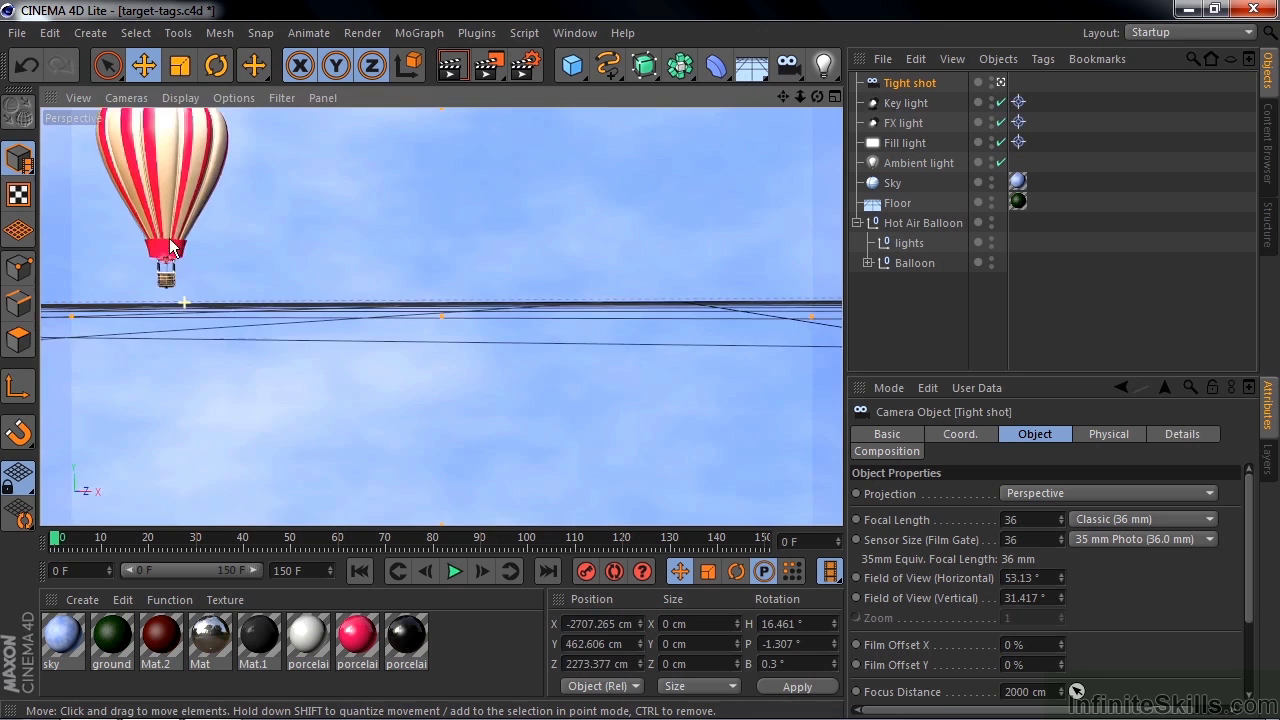
pyautogui.scroll(-5, 215, 193)
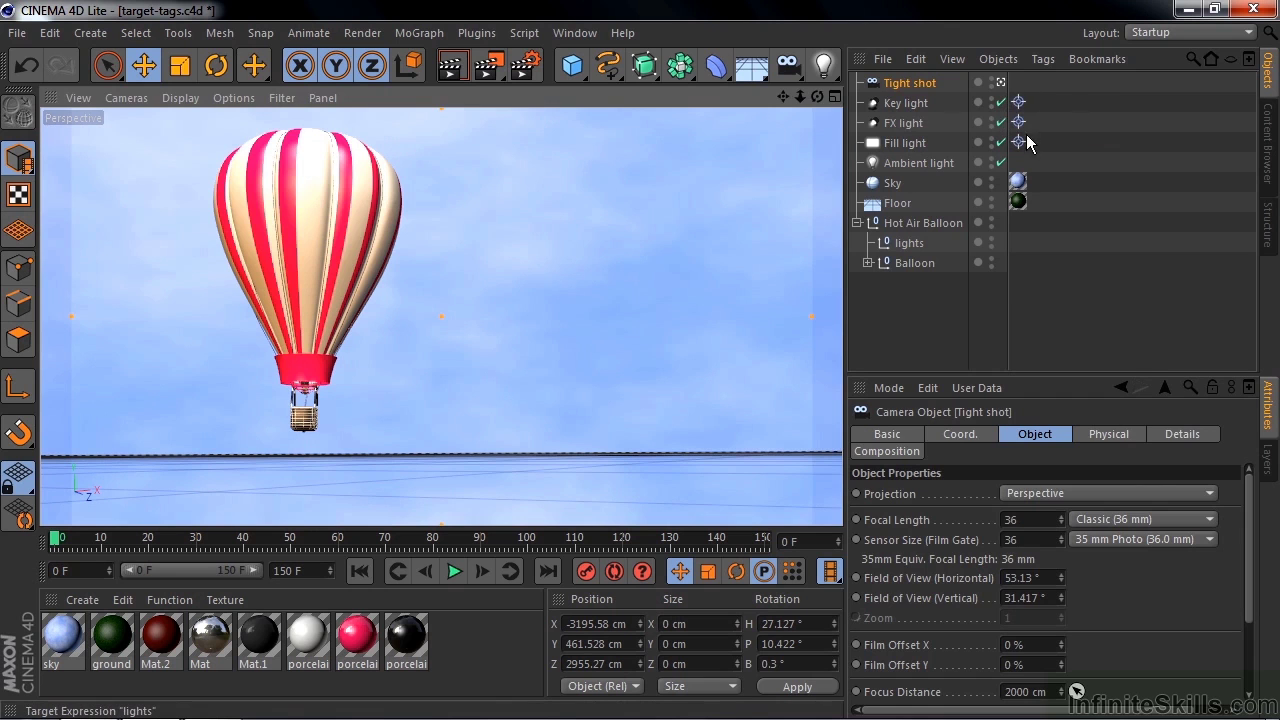
# Copy the Key light's Target tag onto the Tight shot camera so it aims at lights
pyautogui.click(1020, 104)
pyautogui.click(1018, 103)
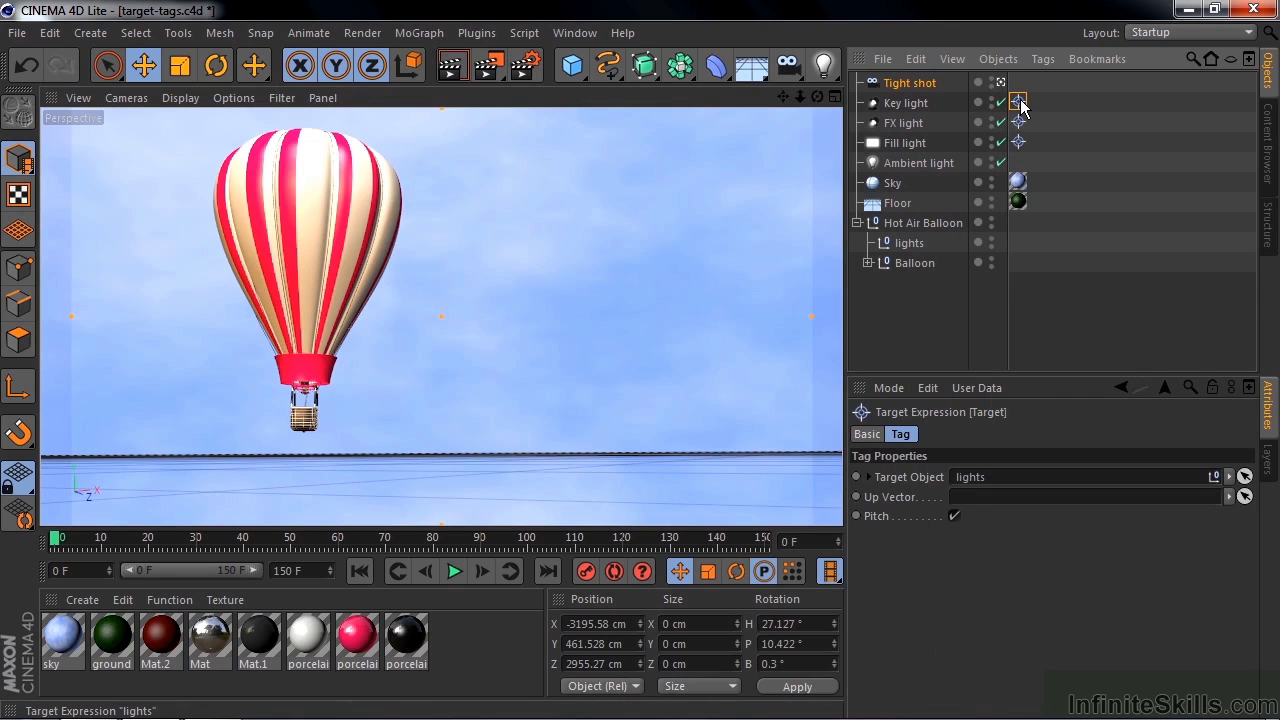
pyautogui.keyDown('ctrl'); pyautogui.moveTo(1021, 106); pyautogui.dragTo(1019, 84); pyautogui.keyUp('ctrl')
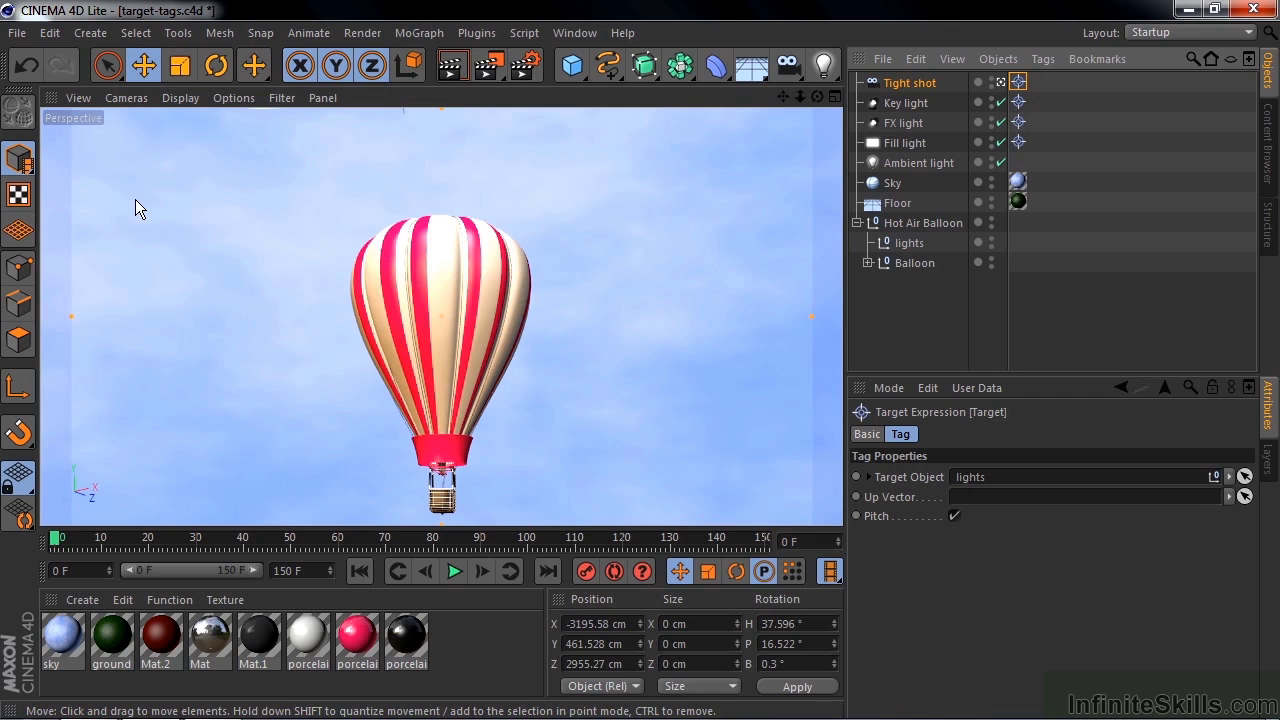
# Add a Null, nest it under Hot Air Balloon, and rename it 'camera'
pyautogui.click(572, 65)
pyautogui.click(615, 92)
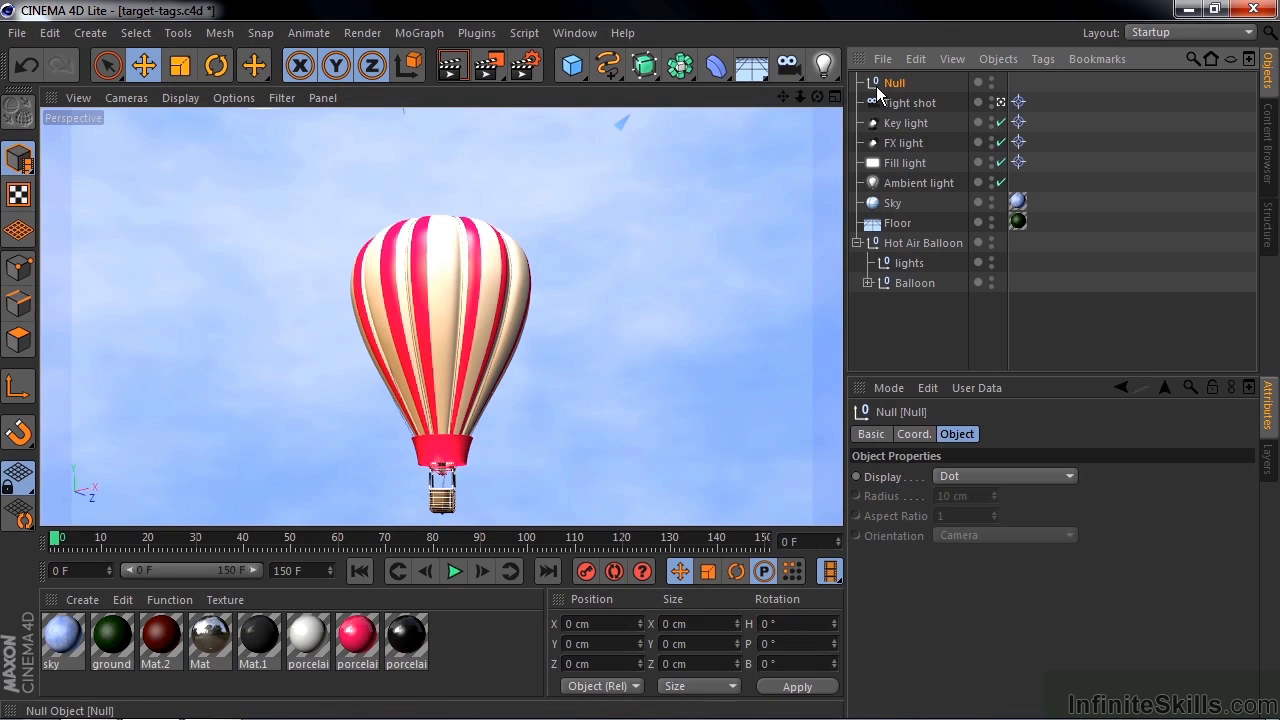
pyautogui.moveTo(886, 102); pyautogui.dragTo(895, 203)
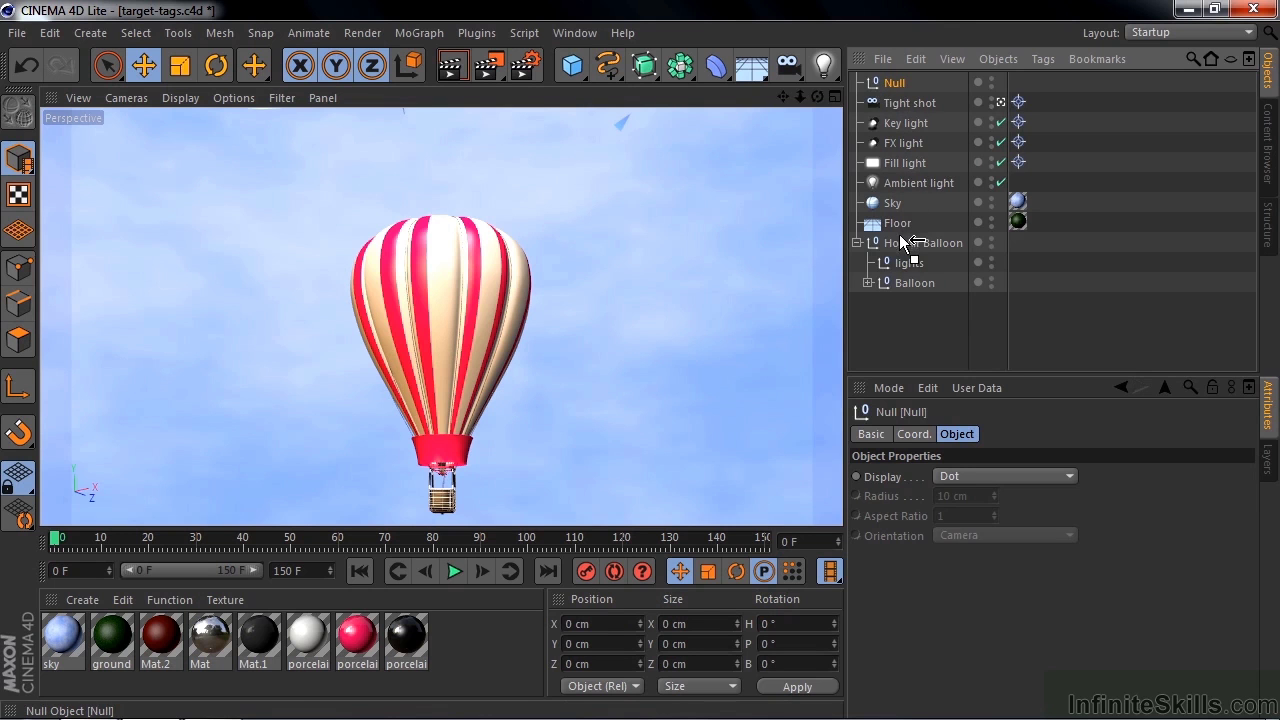
pyautogui.moveTo(905, 248); pyautogui.dragTo(902, 250)
pyautogui.doubleClick(902, 242)
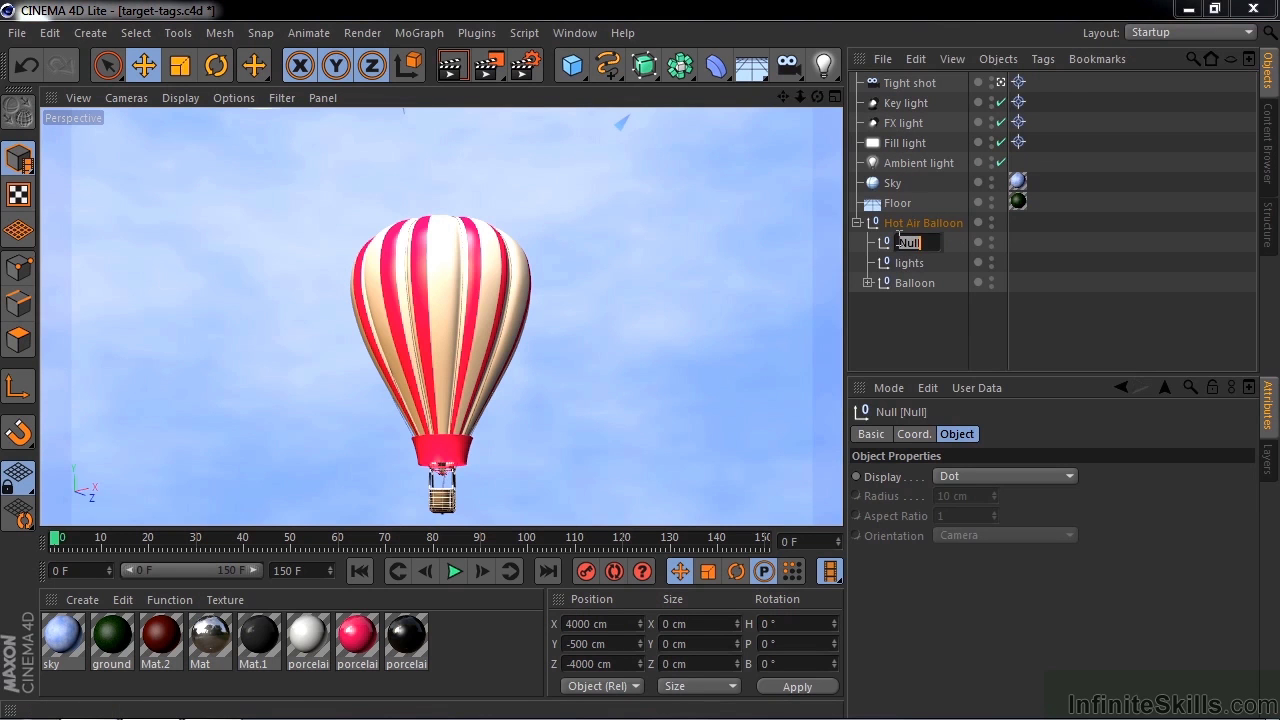
pyautogui.write('camera')
pyautogui.press('Return')
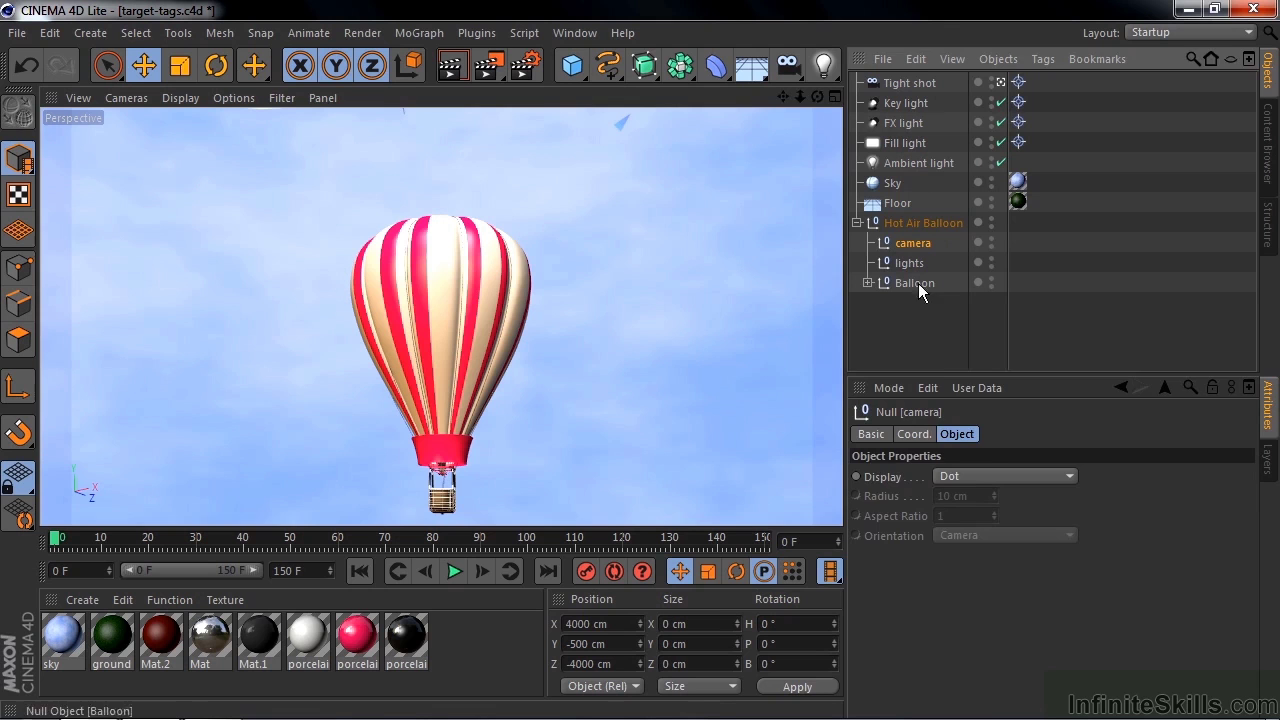
# Reset the camera null's X, Y and Z position to 0 in the Coord. tab
pyautogui.click(912, 434)
pyautogui.rightClick(951, 479)
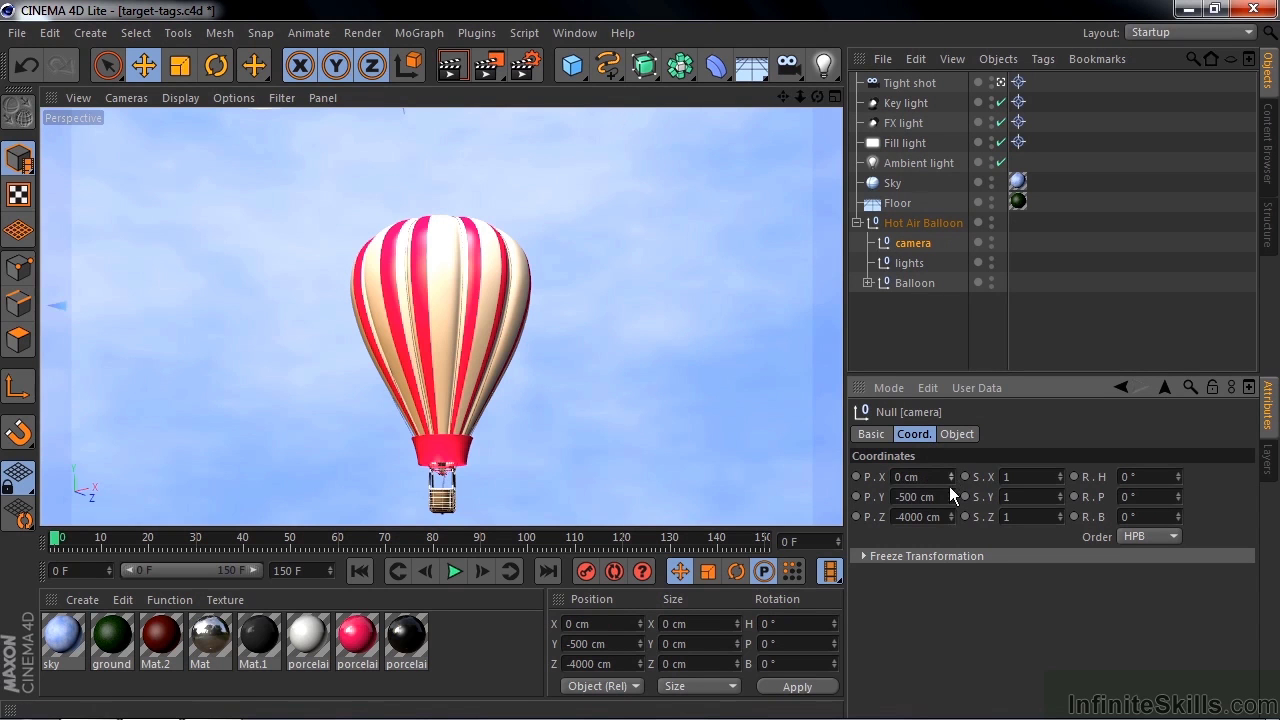
pyautogui.rightClick(952, 496)
pyautogui.rightClick(952, 514)
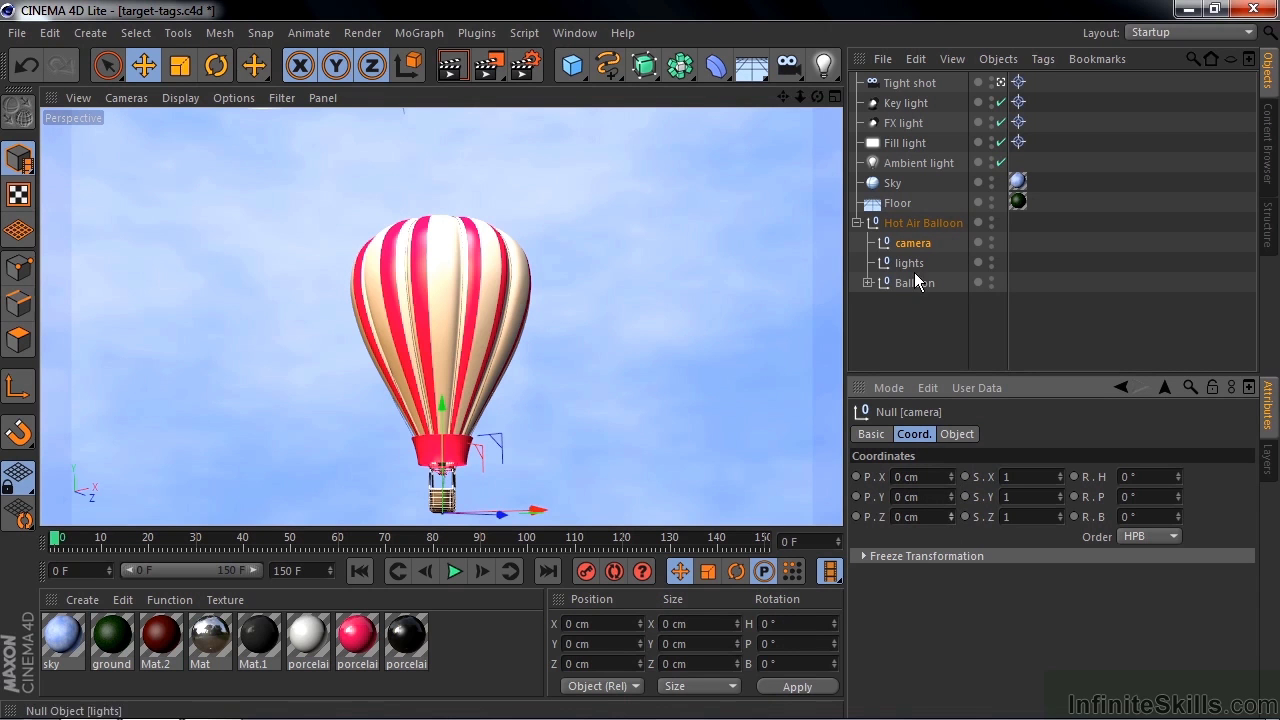
# Set the Tight shot camera's Target tag Target Object to the camera null instead of lights
pyautogui.click(914, 84)
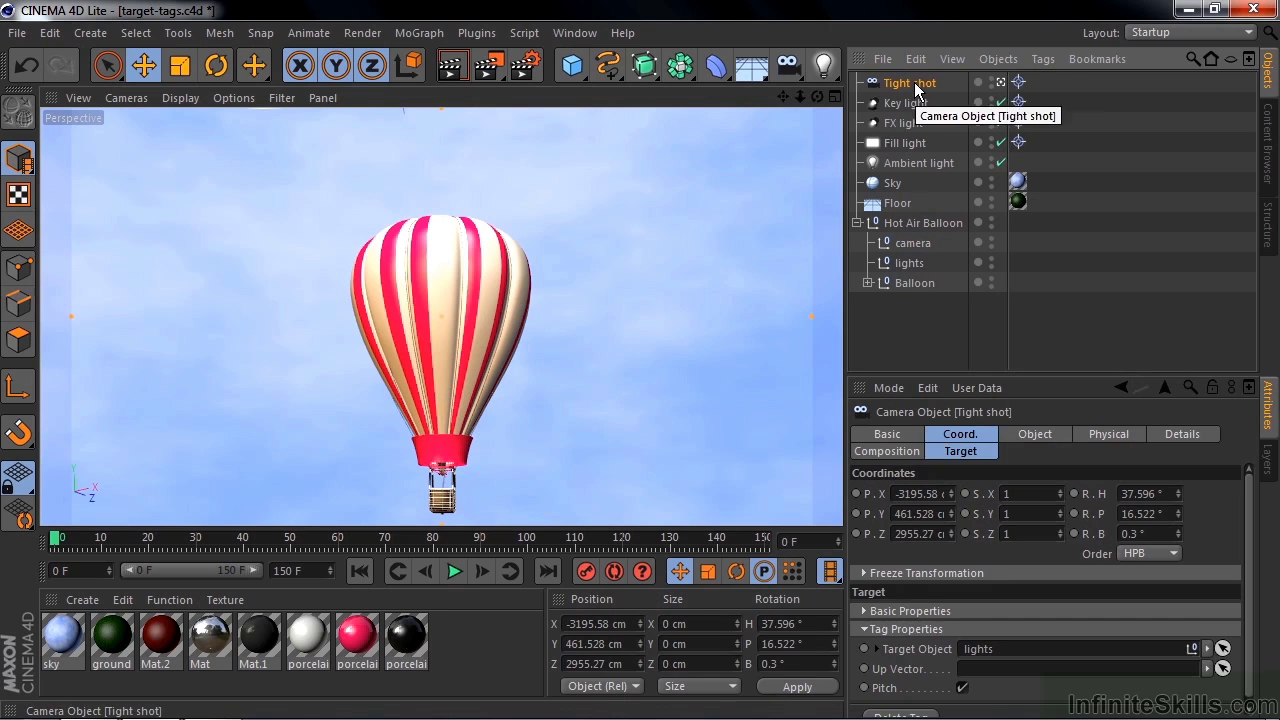
pyautogui.click(948, 452)
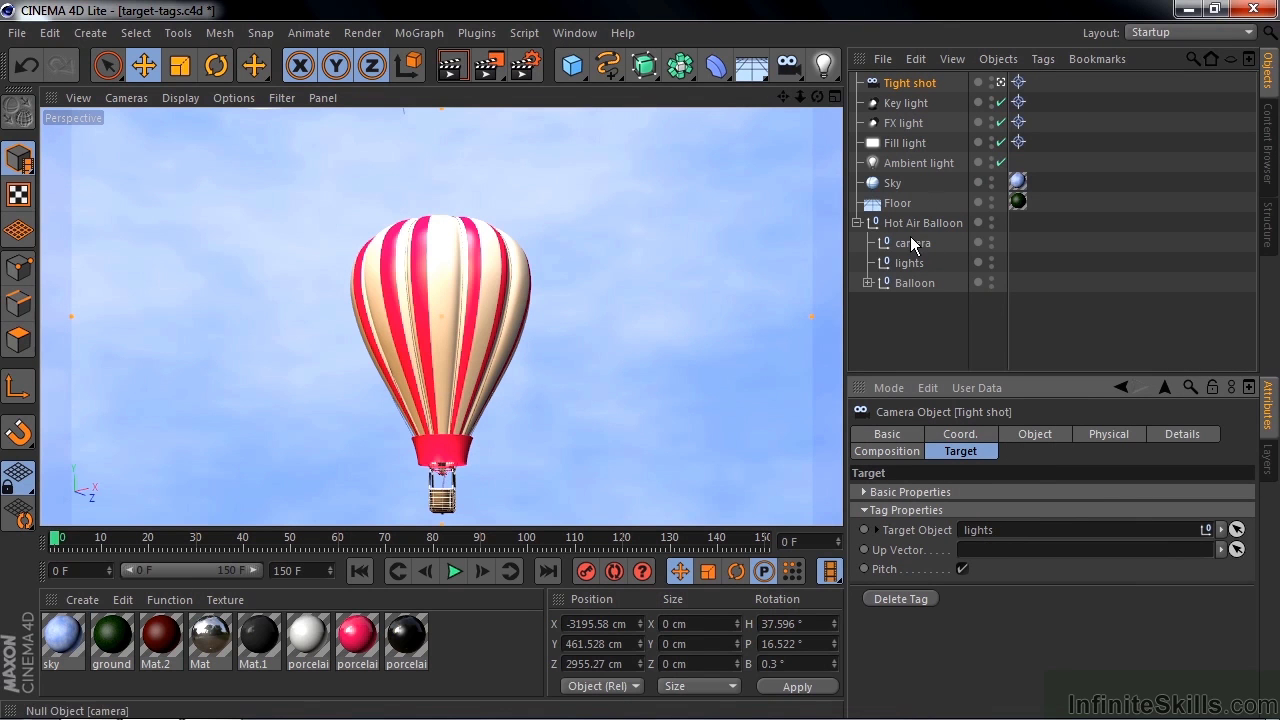
pyautogui.moveTo(909, 240); pyautogui.dragTo(986, 534)
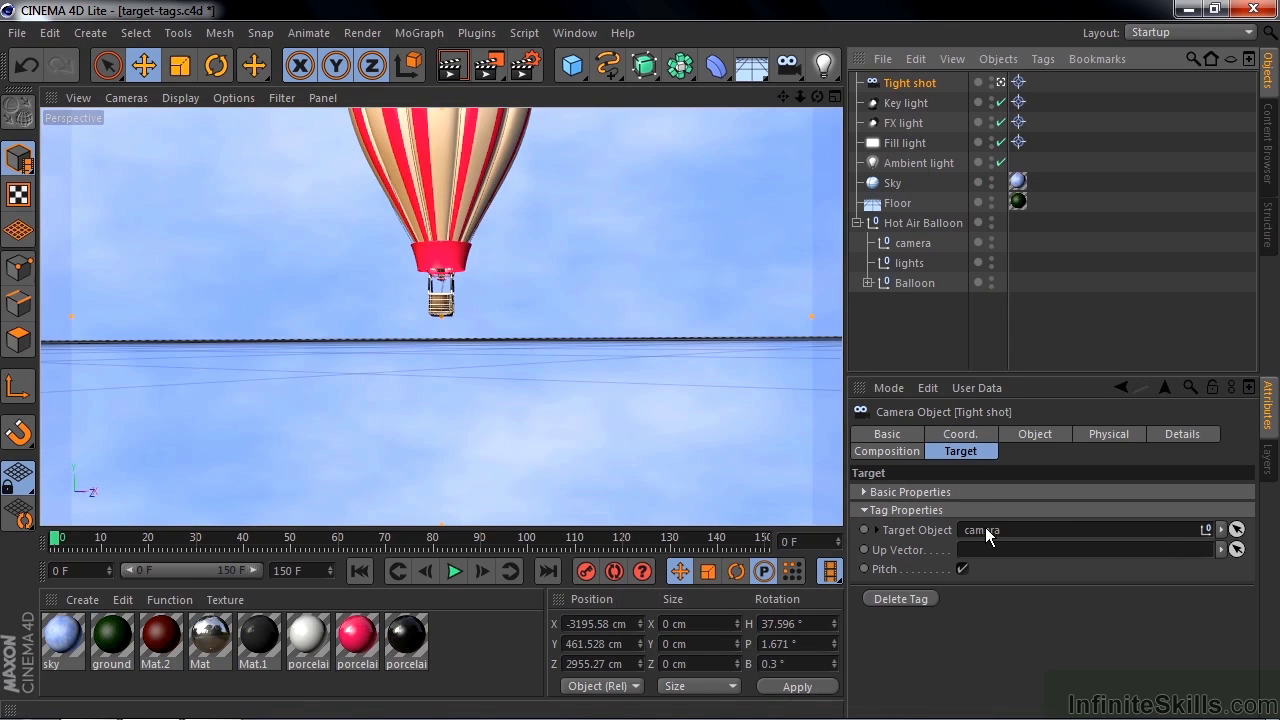
# Move the camera null to about X 73, Y 287, Z 245 cm, then preview and rewind the timeline
pyautogui.click(914, 243)
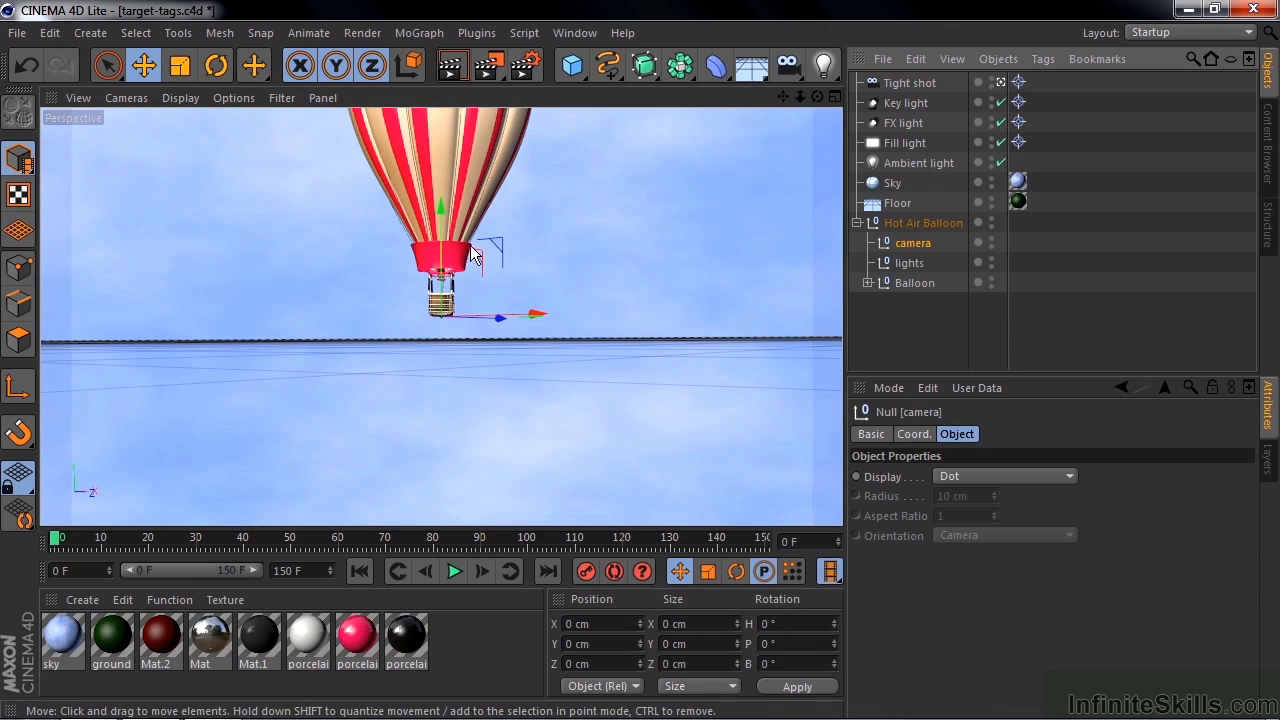
pyautogui.moveTo(444, 207)
pyautogui.mouseDown()
pyautogui.moveTo(438, 81)
pyautogui.moveTo(463, 224)
pyautogui.moveTo(441, 204)
pyautogui.mouseUp()
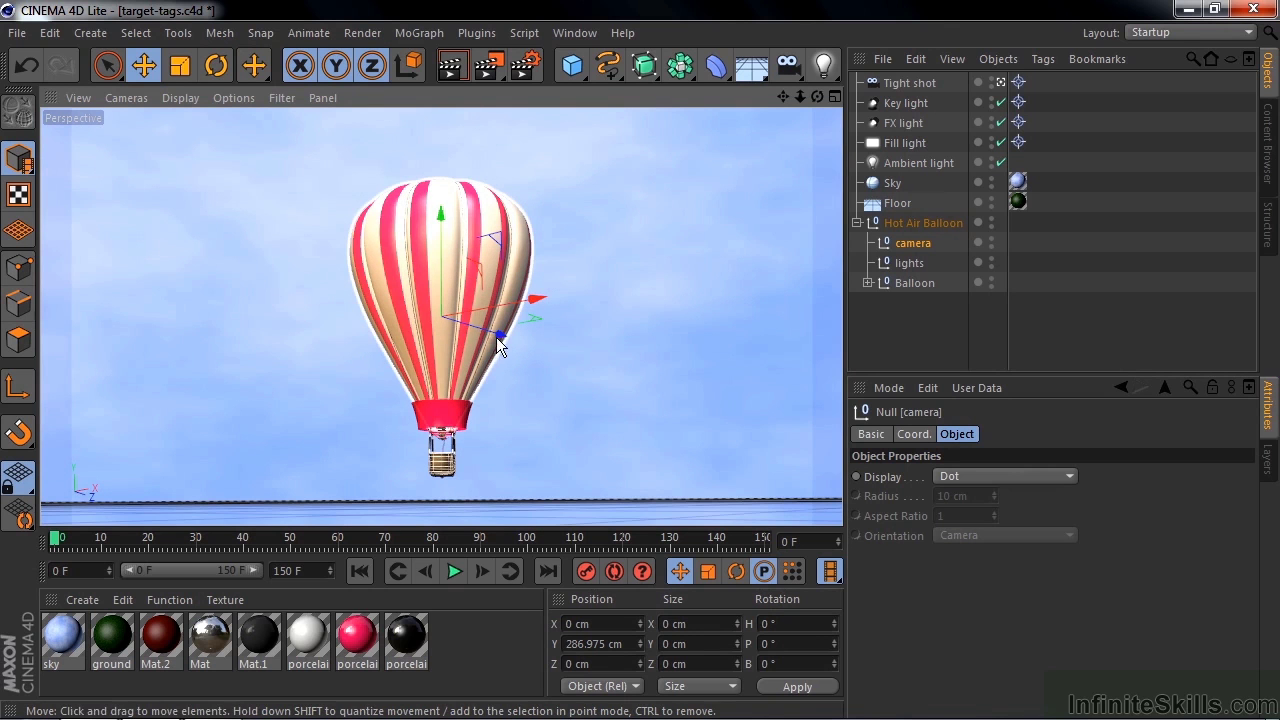
pyautogui.moveTo(496, 337); pyautogui.dragTo(636, 334)
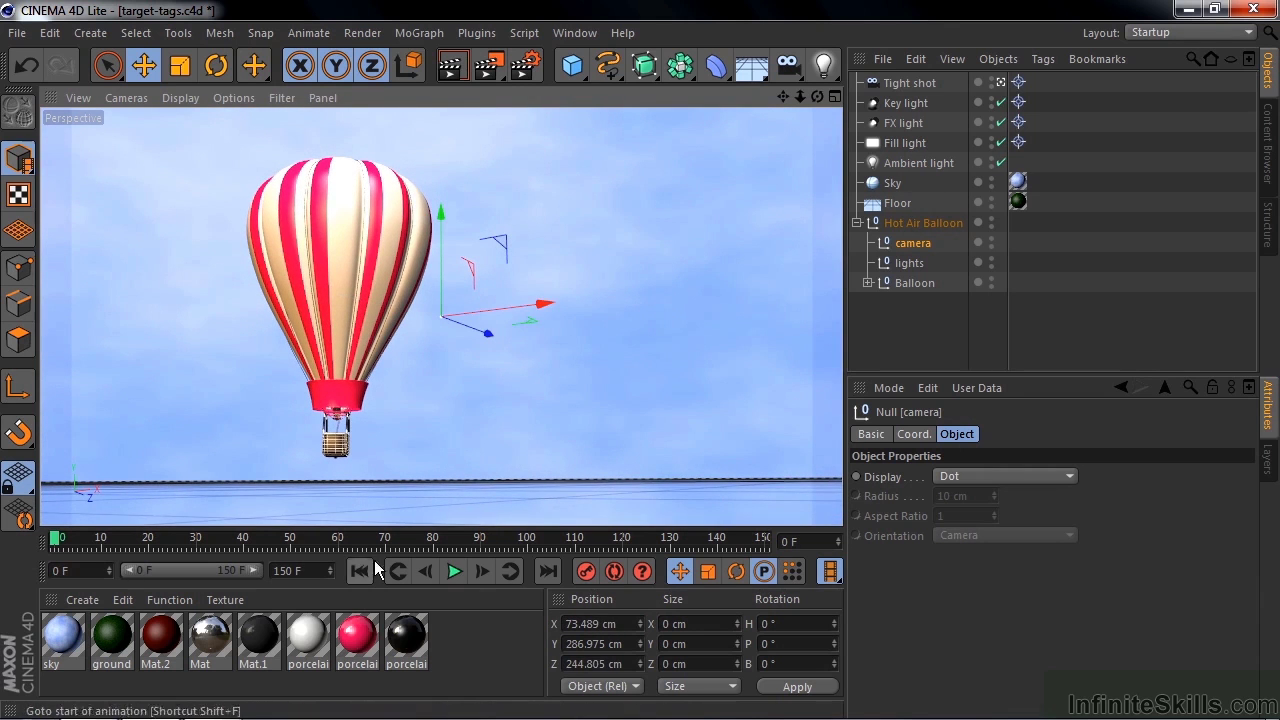
pyautogui.moveTo(81, 544); pyautogui.dragTo(704, 602)
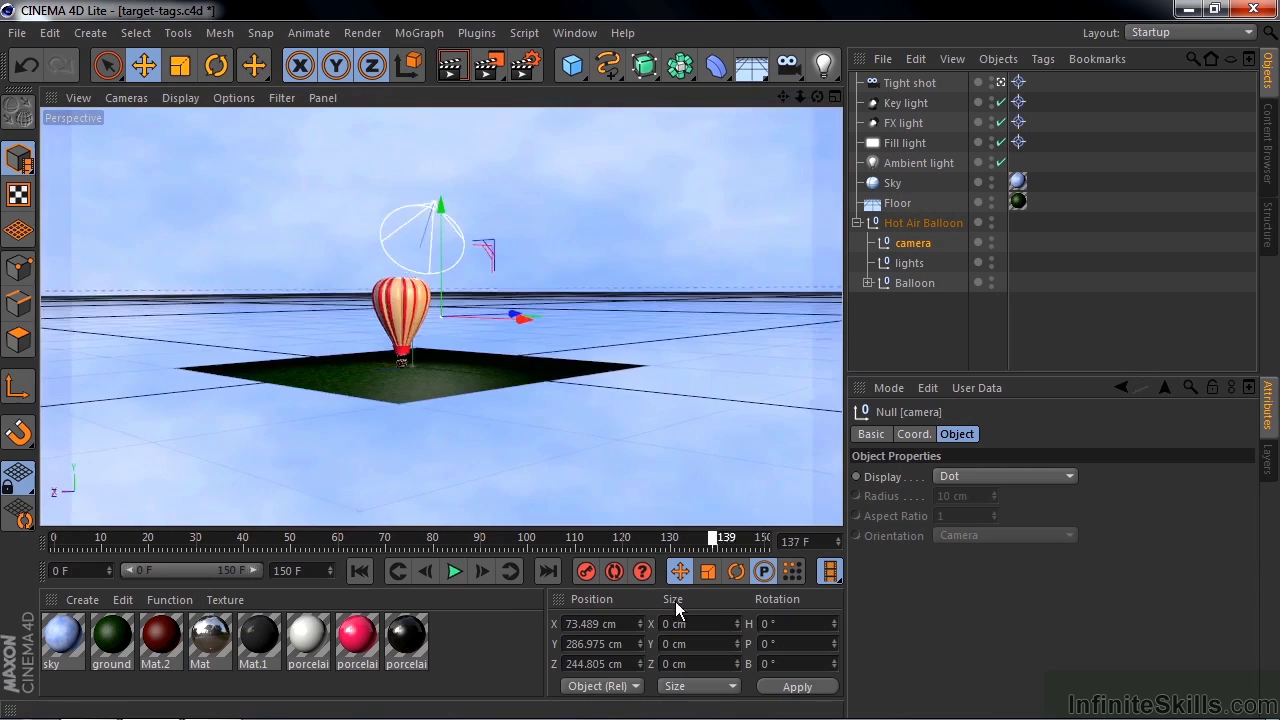
pyautogui.moveTo(690, 545)
pyautogui.mouseDown()
pyautogui.moveTo(385, 576)
pyautogui.moveTo(50, 563)
pyautogui.mouseUp()
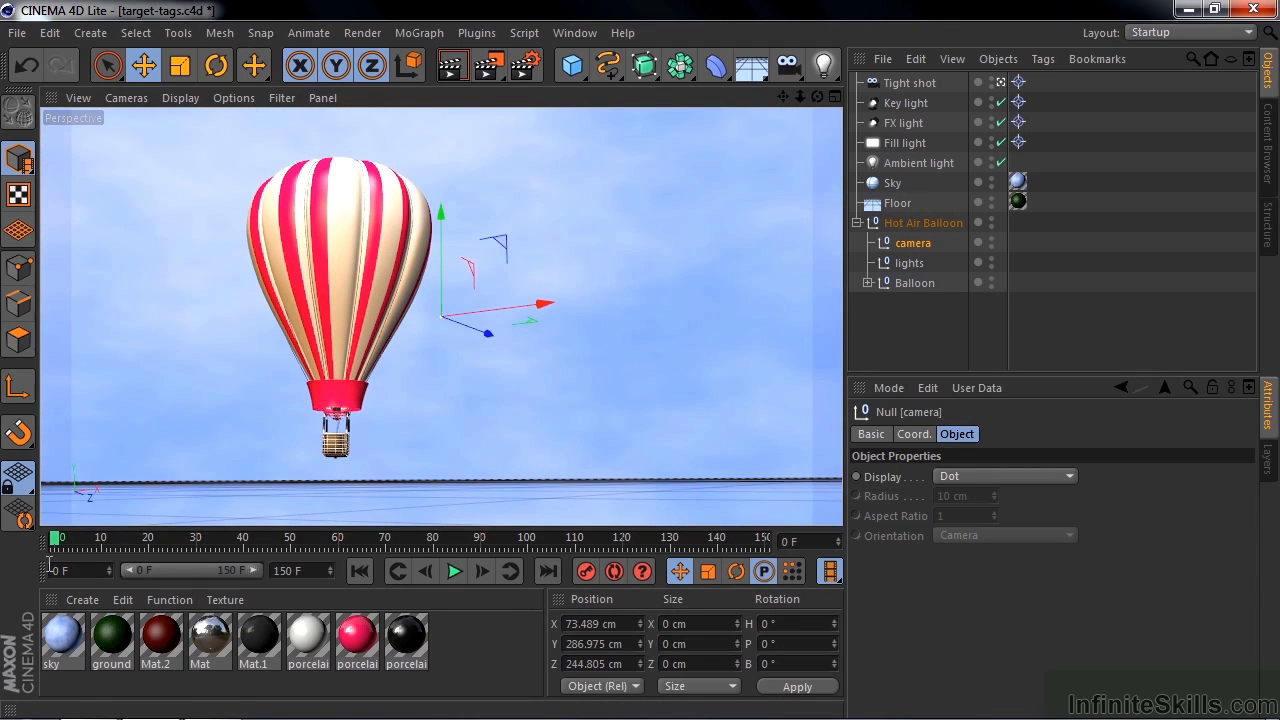
# In Top view, keyframe Tight shot at frame 150 at X 736.421, Y 239.903, Z -1216.233 cm
pyautogui.press('F2')
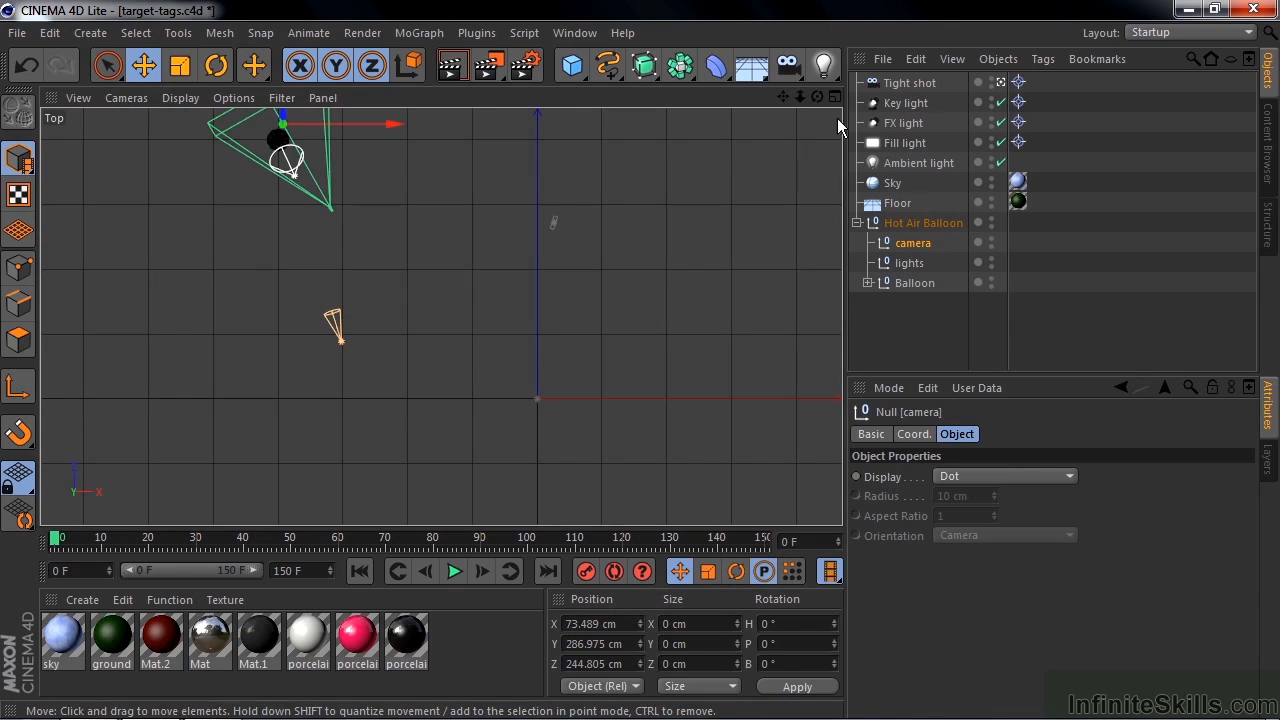
pyautogui.click(903, 83)
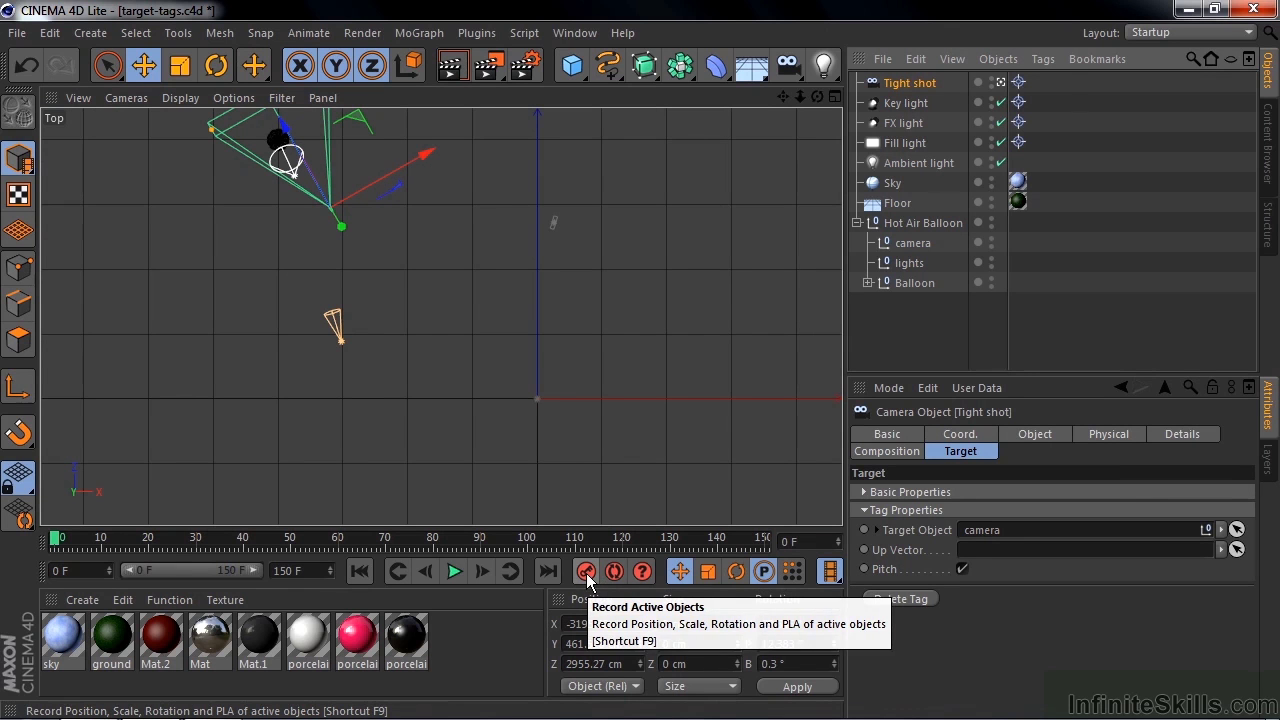
pyautogui.click(547, 571)
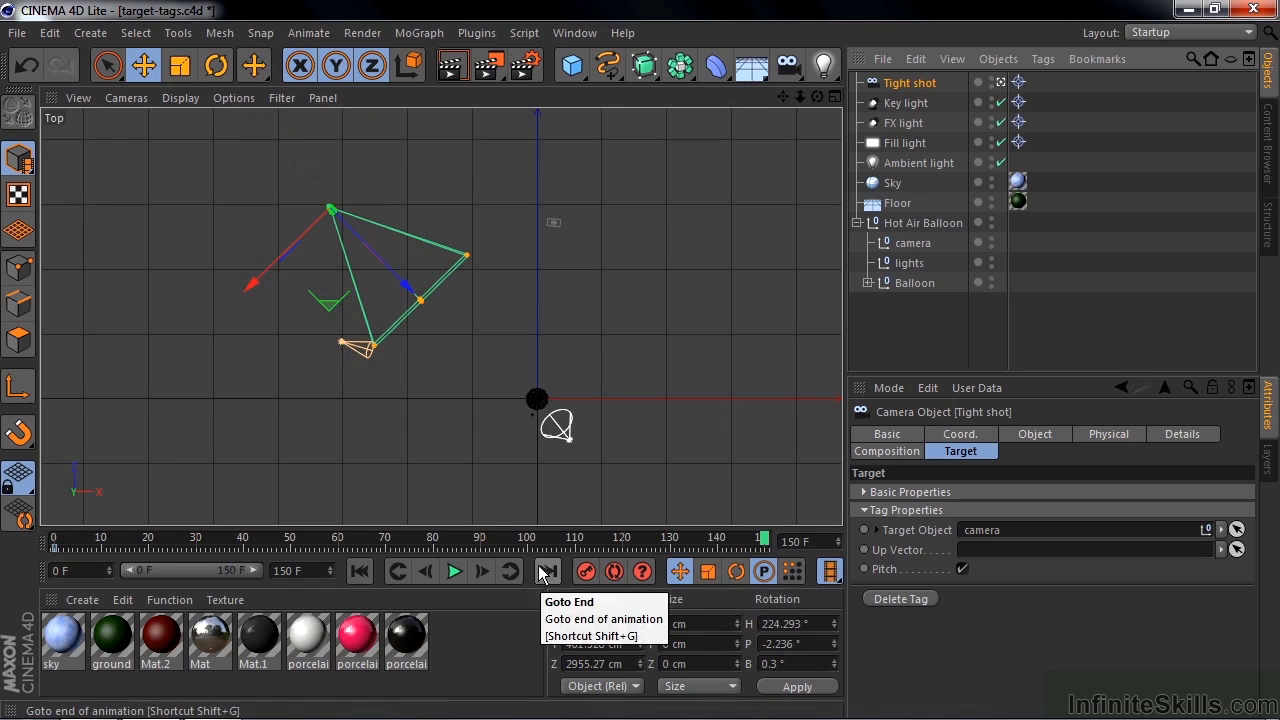
pyautogui.moveTo(334, 303); pyautogui.dragTo(579, 557)
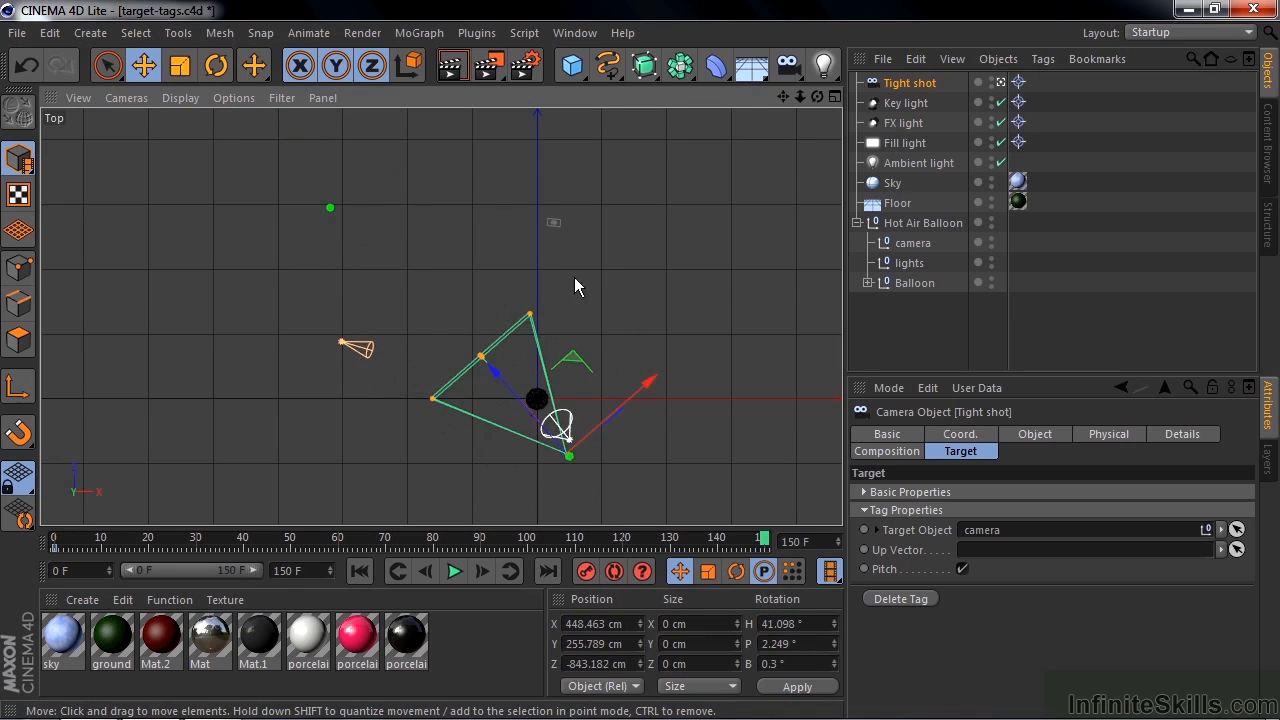
pyautogui.moveTo(575, 287); pyautogui.dragTo(617, 394)
pyautogui.click(586, 571)
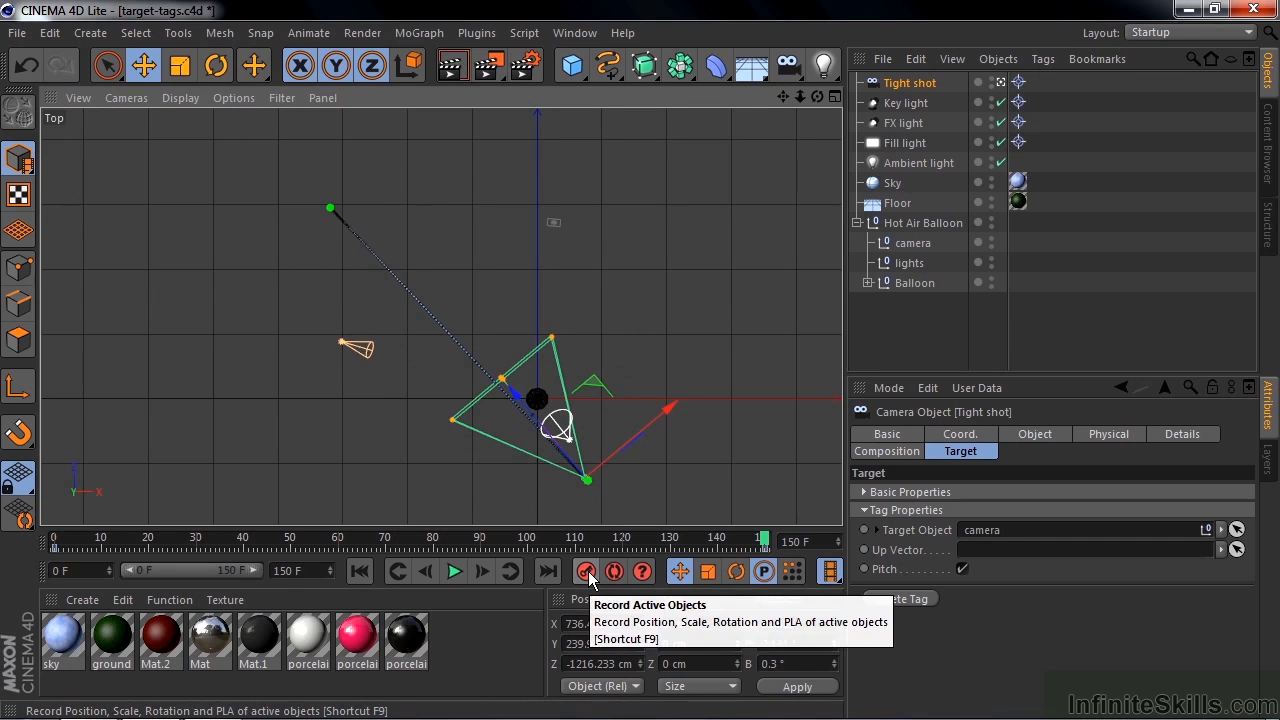
pyautogui.press('F1')
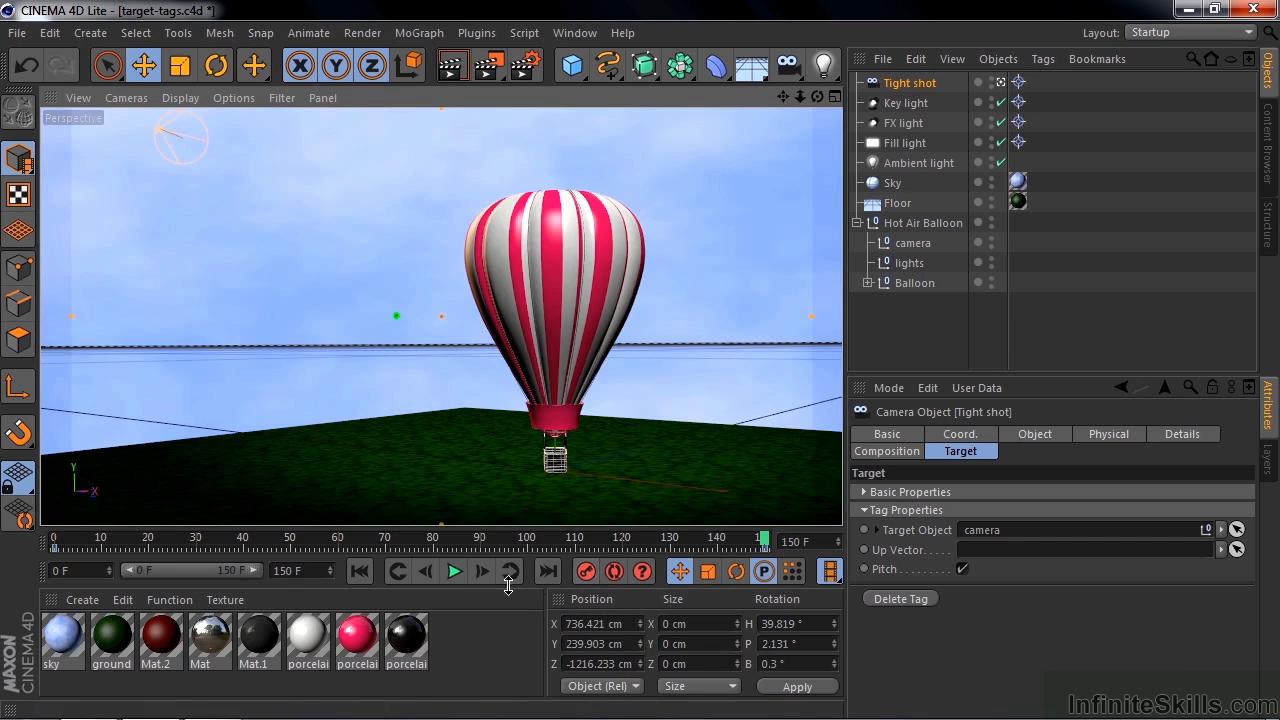
pyautogui.click(368, 576)
pyautogui.click(455, 575)
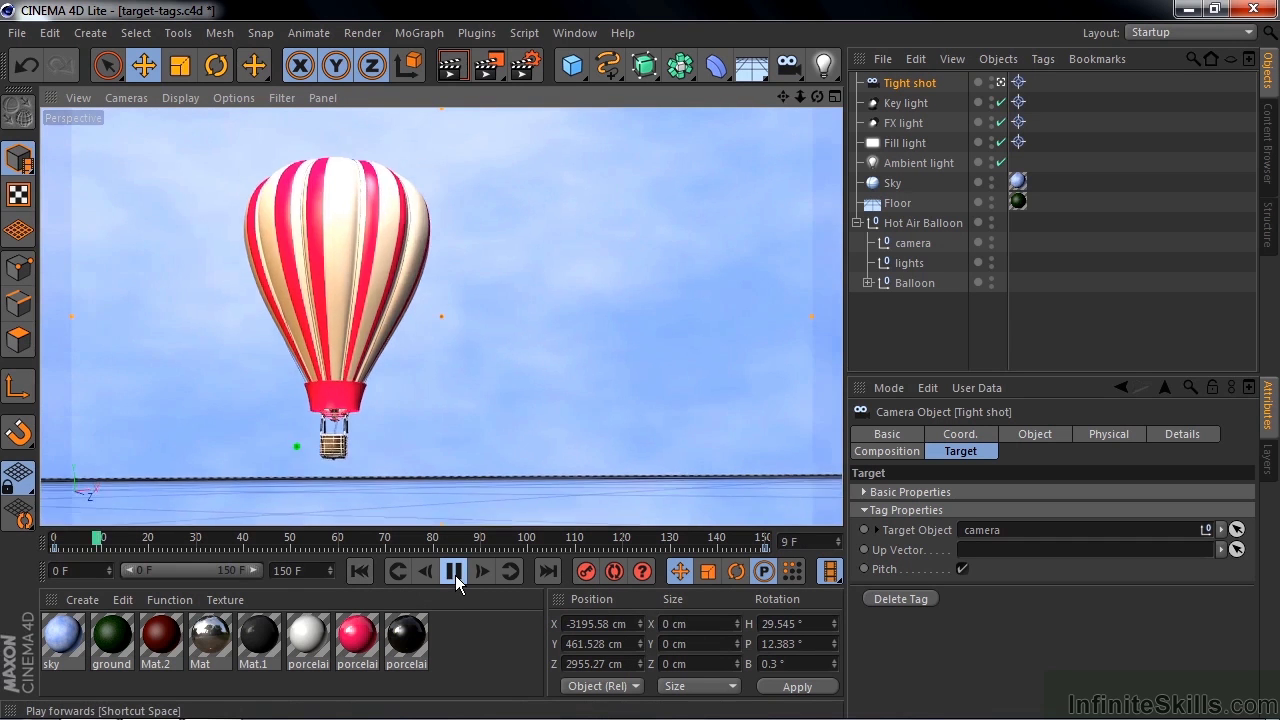